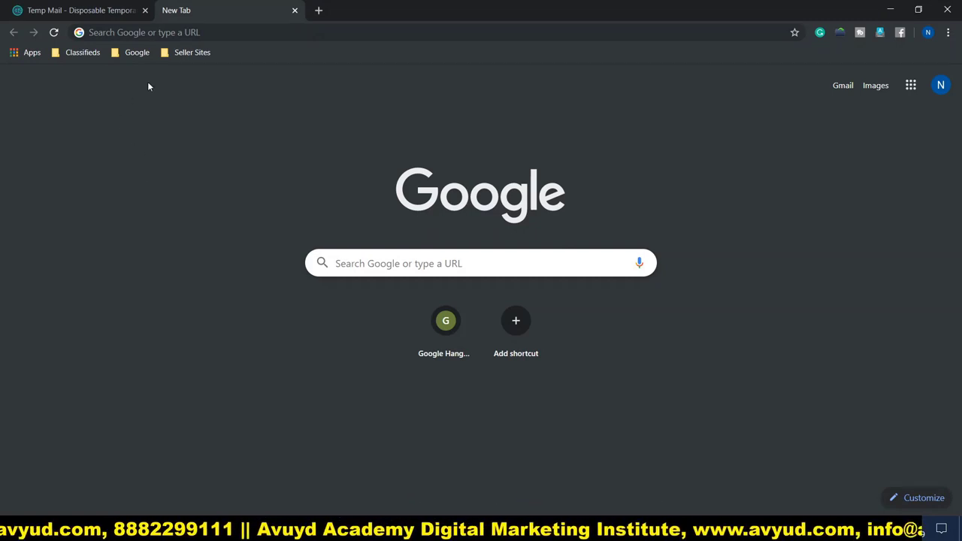
Load glassdoor.co.in and scroll through the Glassdoor India home page and back to the top
text(glassdoor.co.in)
key(Return)
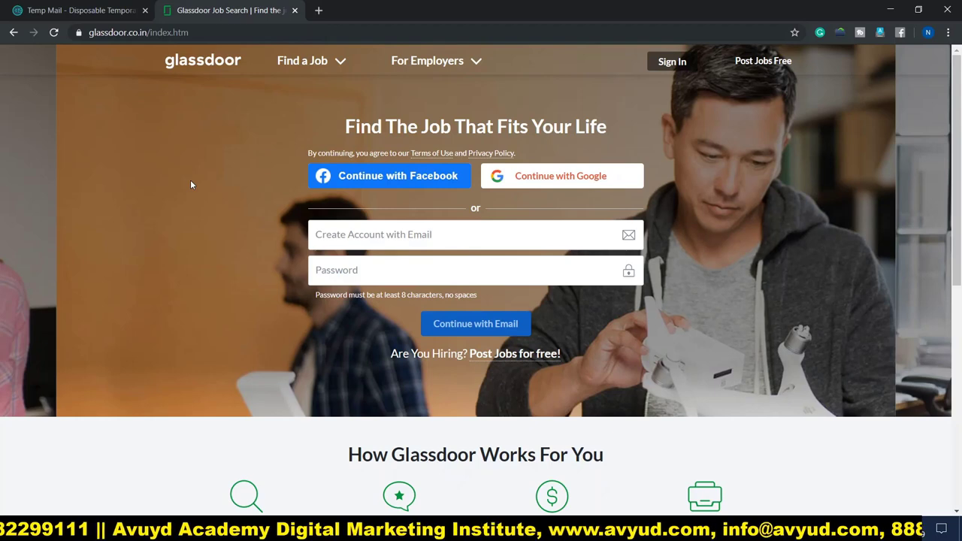
scroll(191, 185, down, 3)
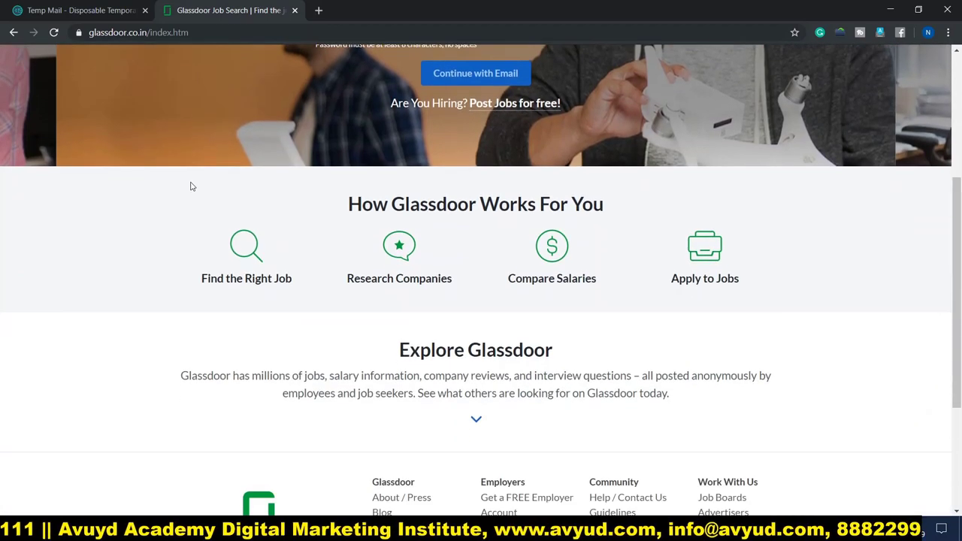
scroll(191, 188, down, 3)
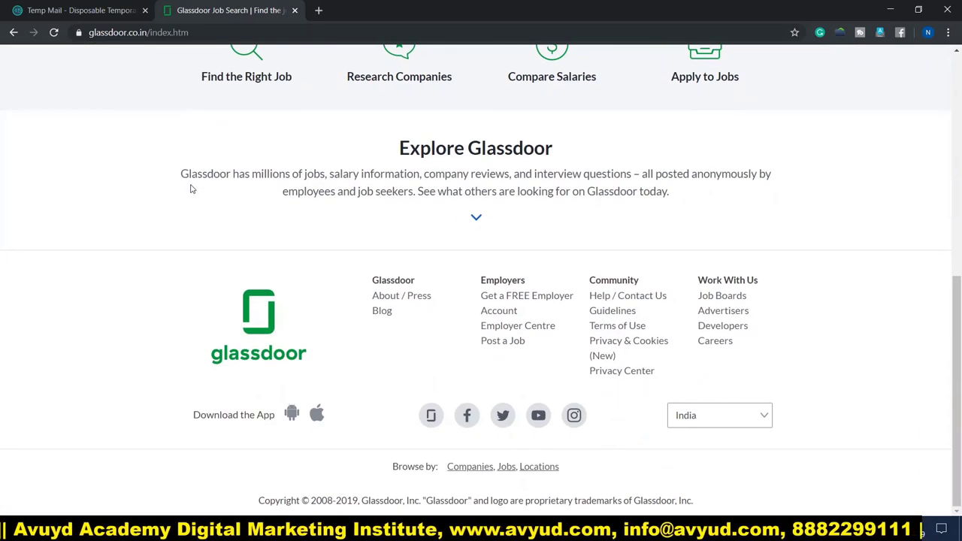
scroll(191, 189, up, 2)
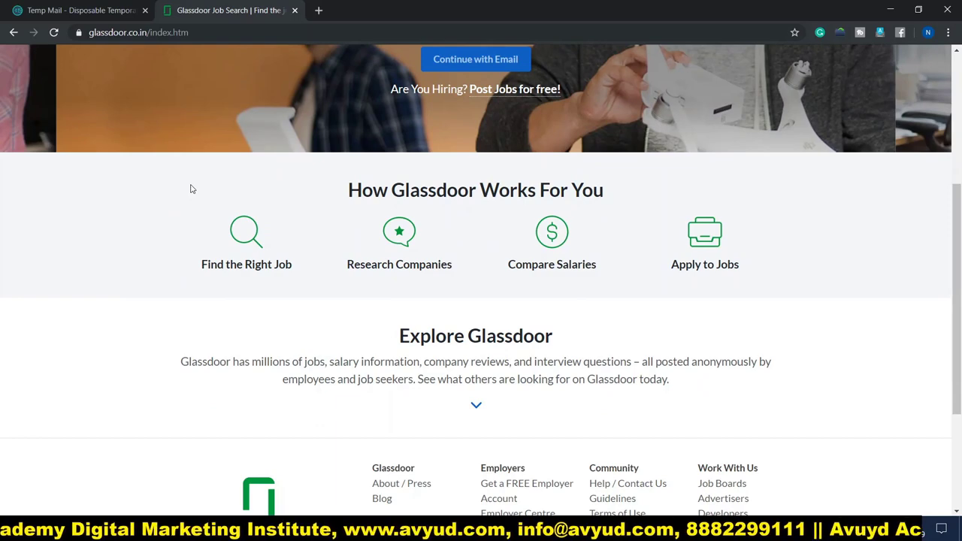
scroll(191, 189, up, 3)
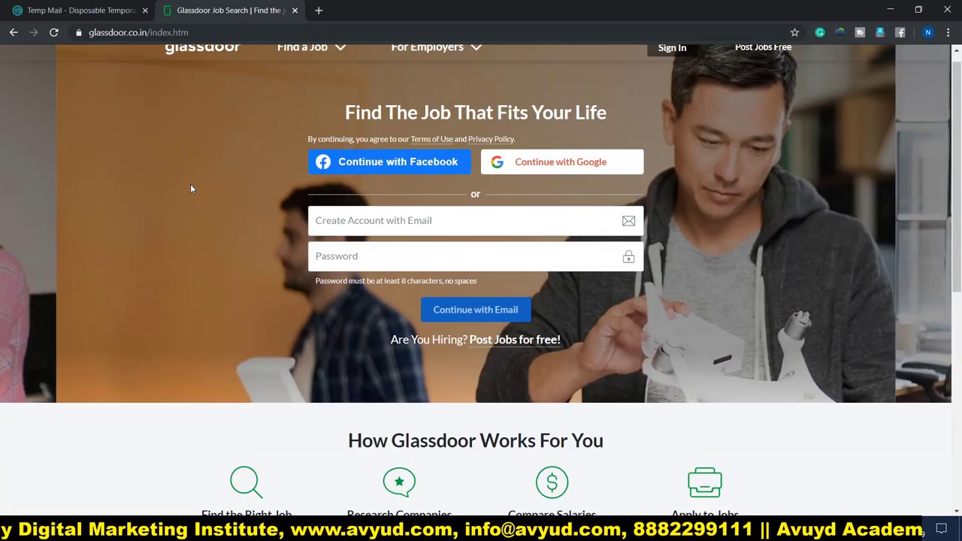
scroll(191, 189, up, 1)
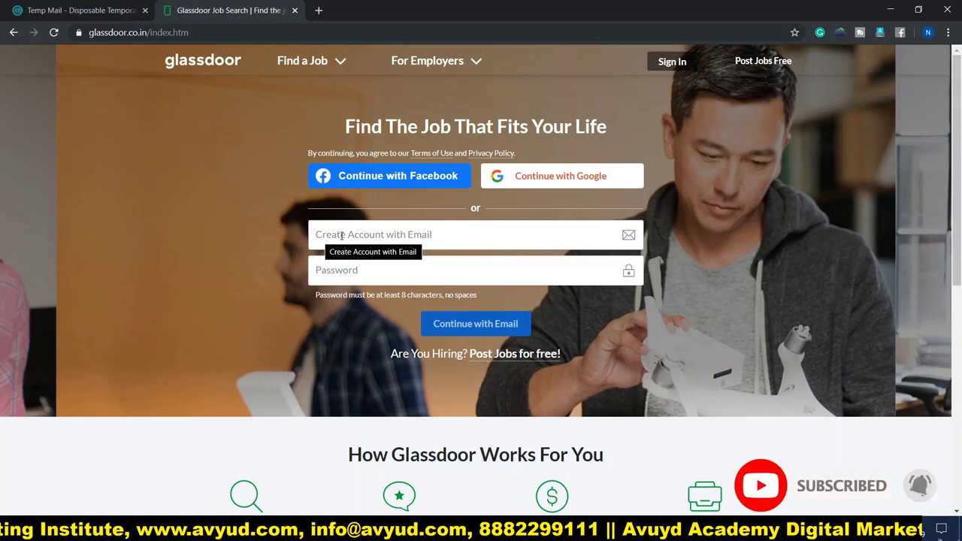
Enter the disposable email address and a password, and submit the sign-up form
click(342, 236)
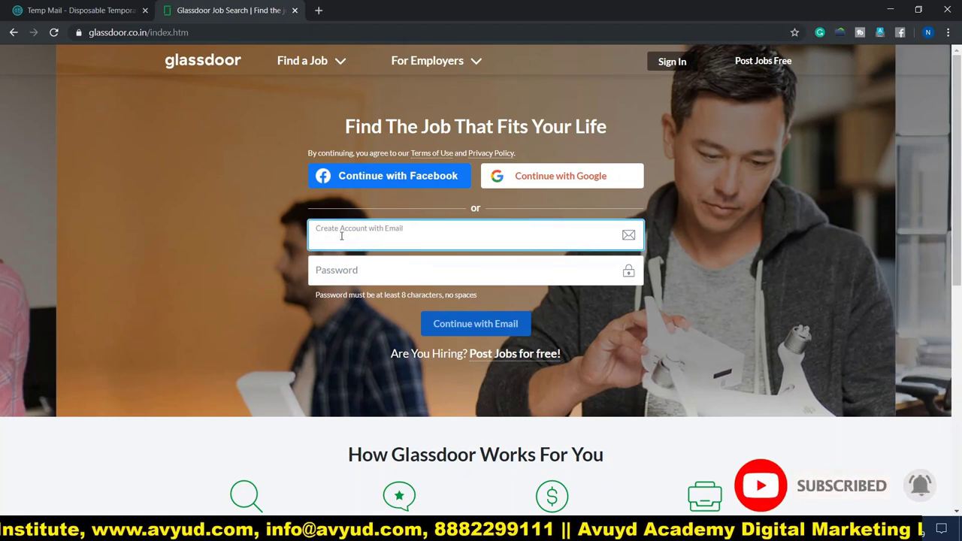
click(342, 271)
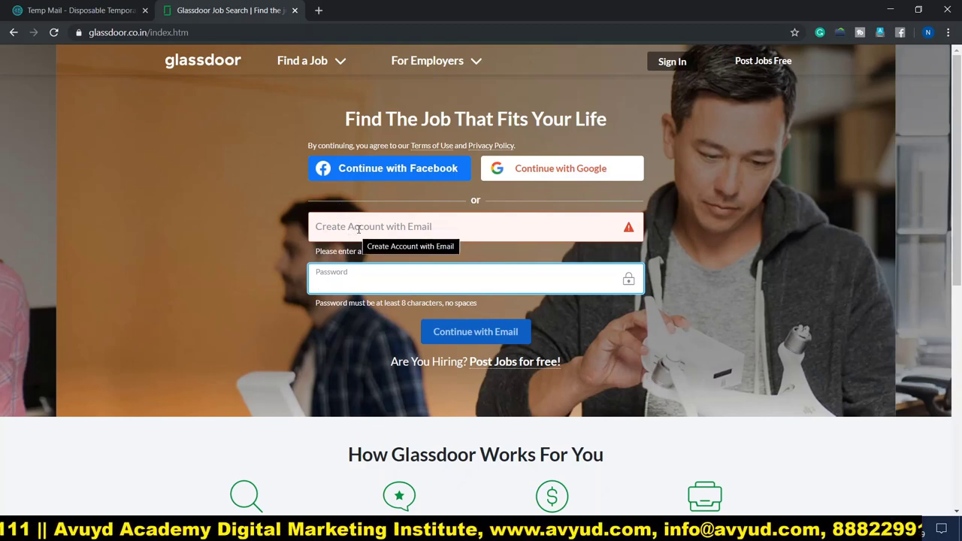
click(361, 229)
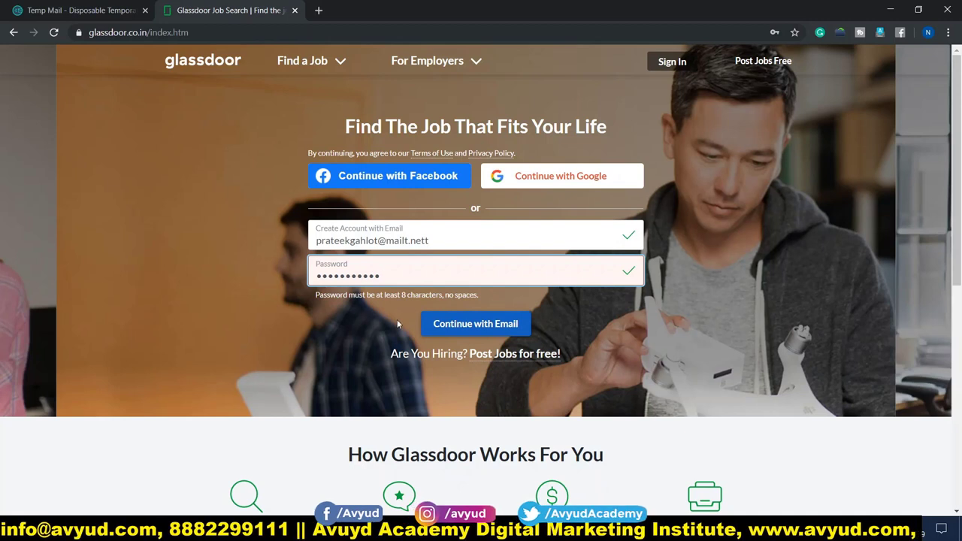
click(500, 332)
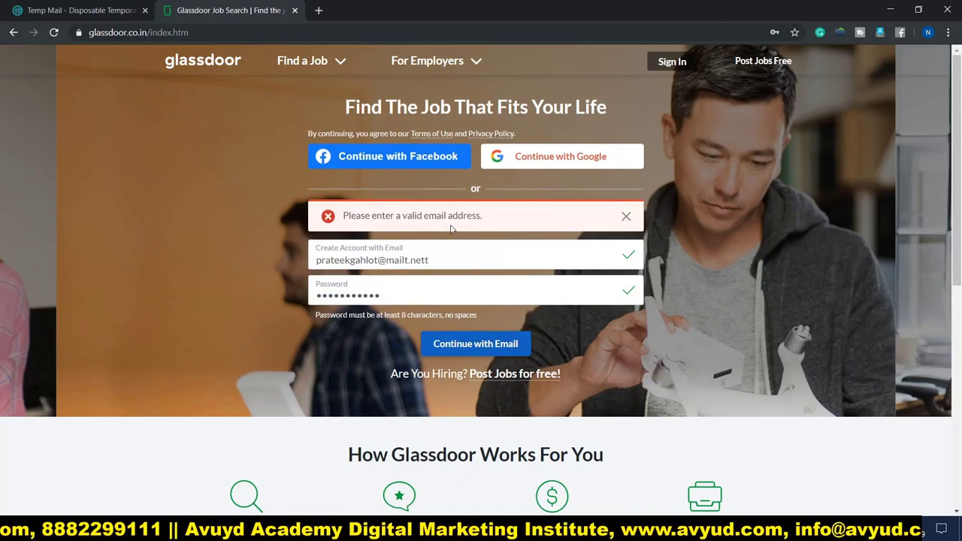
Dismiss the invalid-email error, fix the .nett typo to .net, and resubmit
click(627, 217)
click(445, 240)
key(BackSpace)
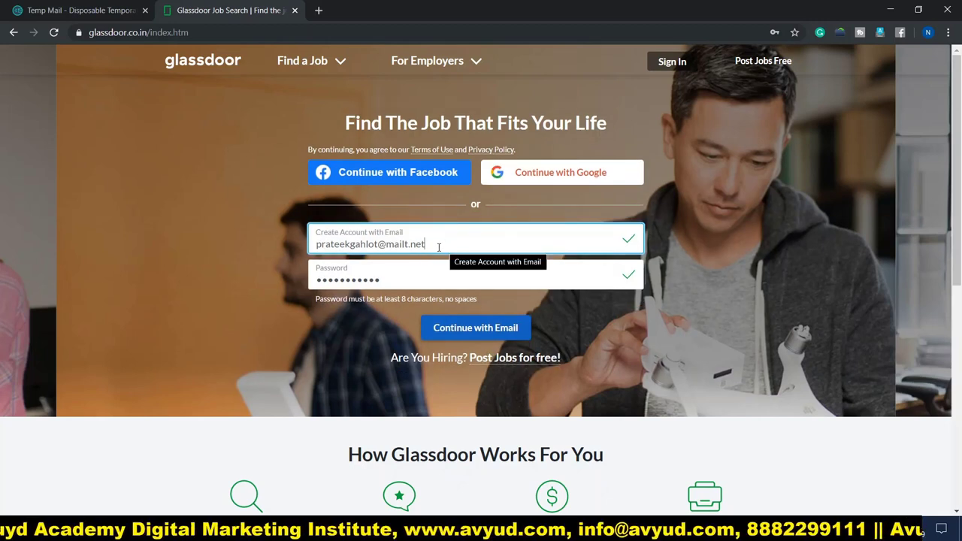
click(475, 331)
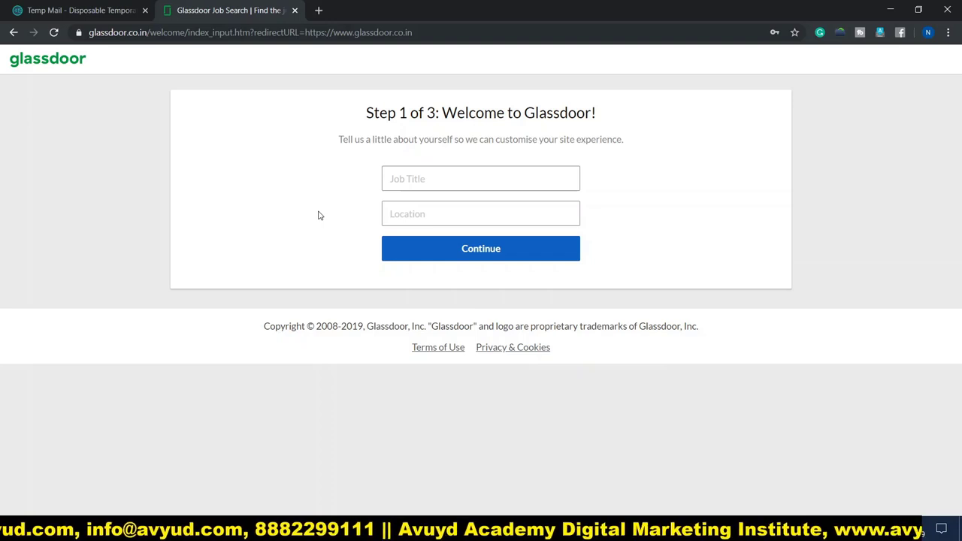
Enter job title Digital Marketing Executive and location New Delhi (India), then continue
click(429, 179)
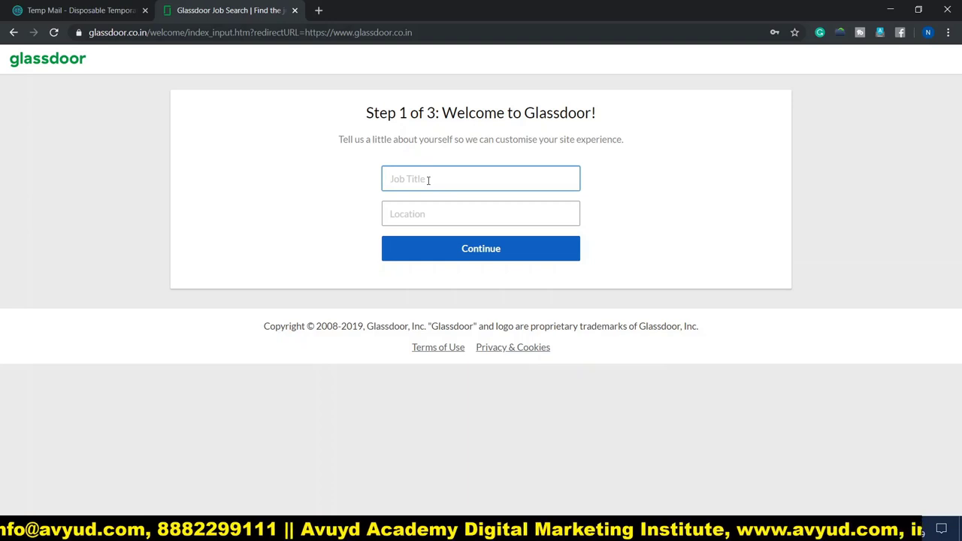
text(Digital Marketing Executive)
click(417, 221)
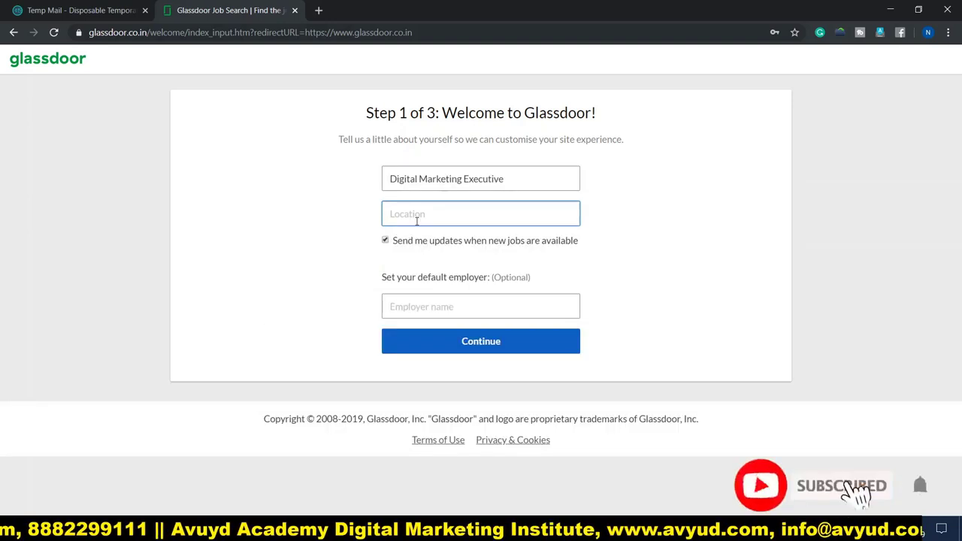
text(New Delhi (India))
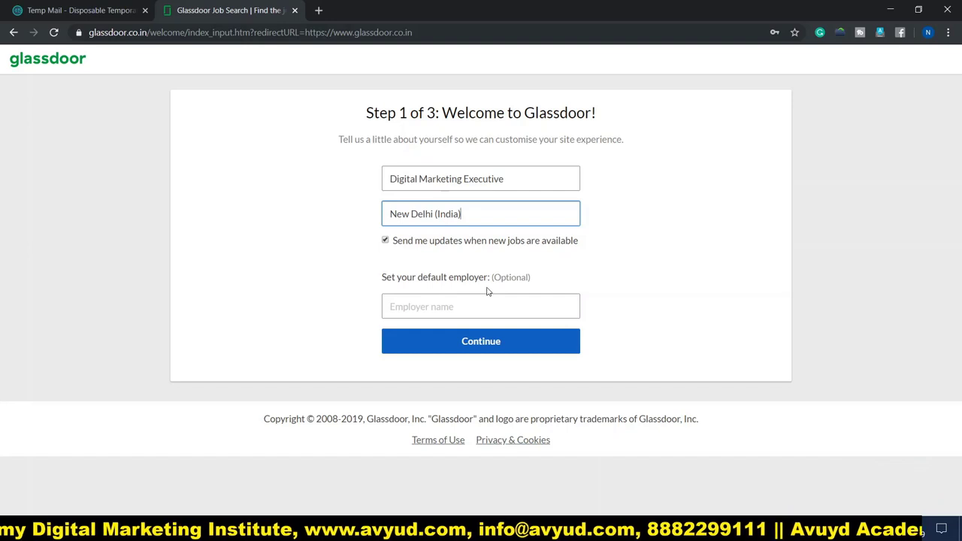
click(411, 307)
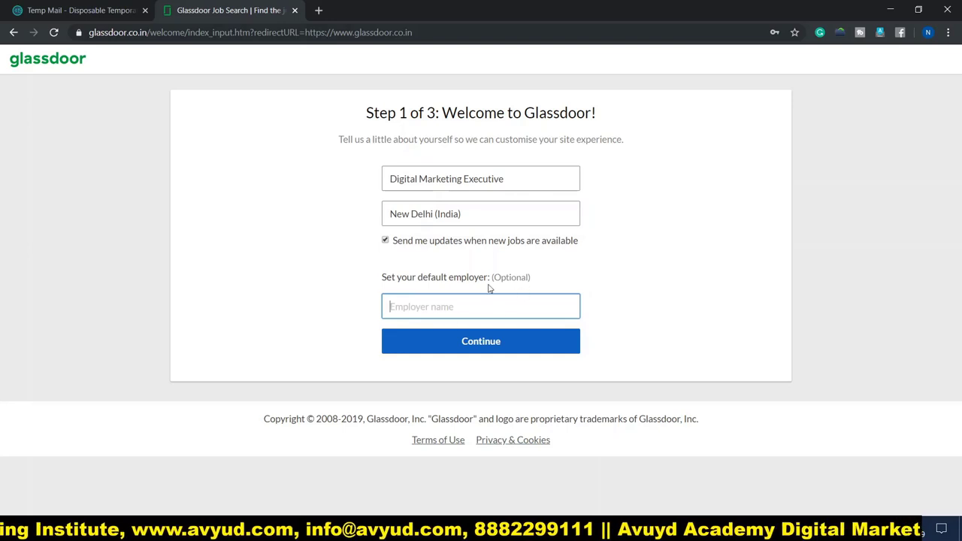
click(484, 347)
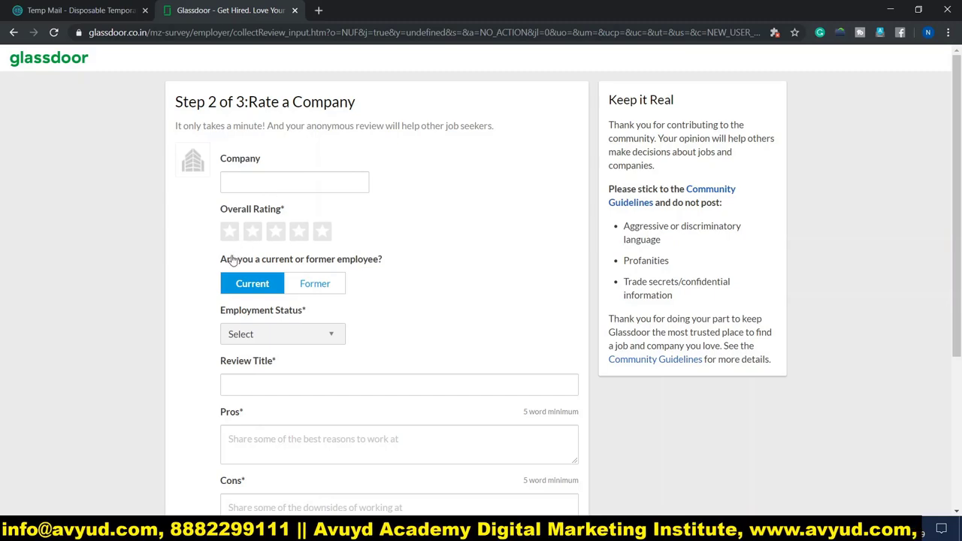
Scroll down the Rate a Company form and choose Skip for now
scroll(208, 295, down, 2)
scroll(208, 296, down, 3)
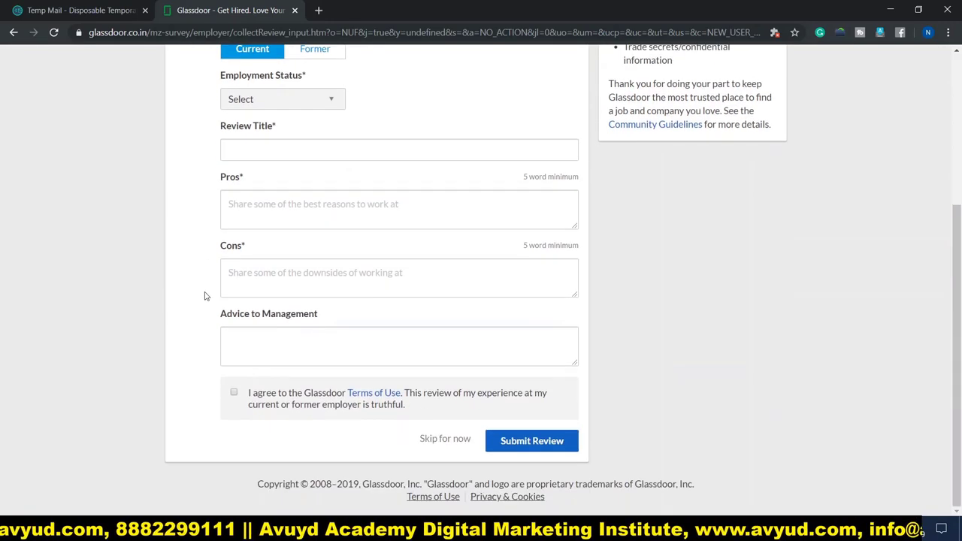
click(451, 441)
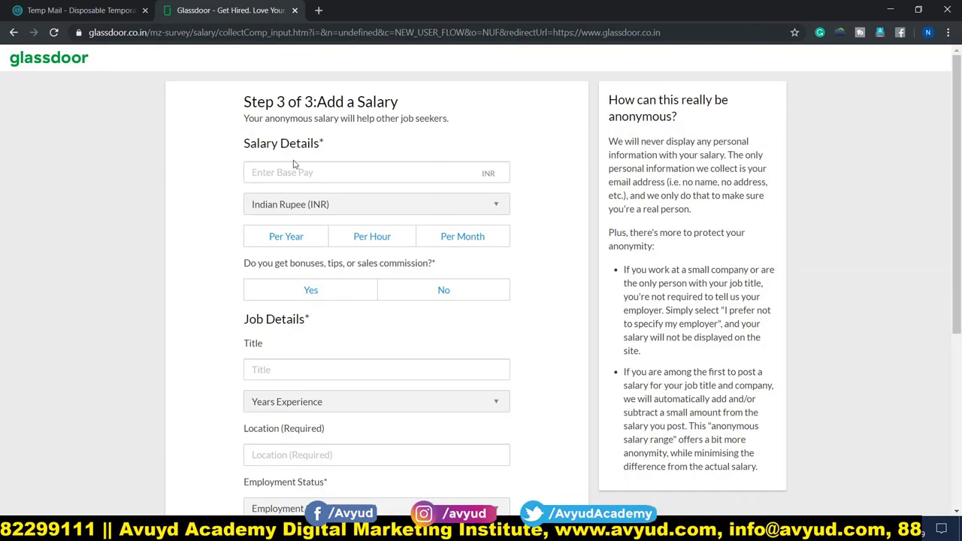
Enter a base salary of 480000, correcting the mistaken decimal entry
click(405, 171)
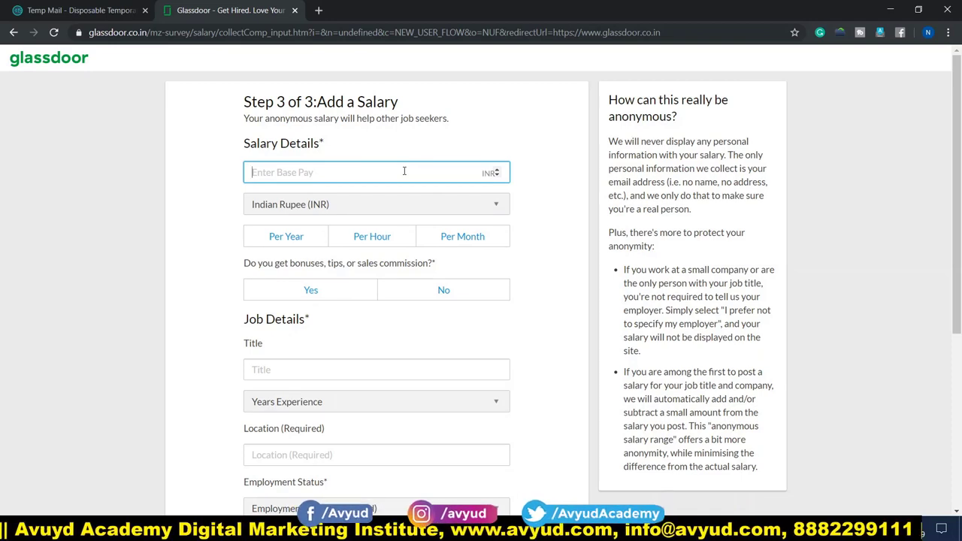
text(4.80)
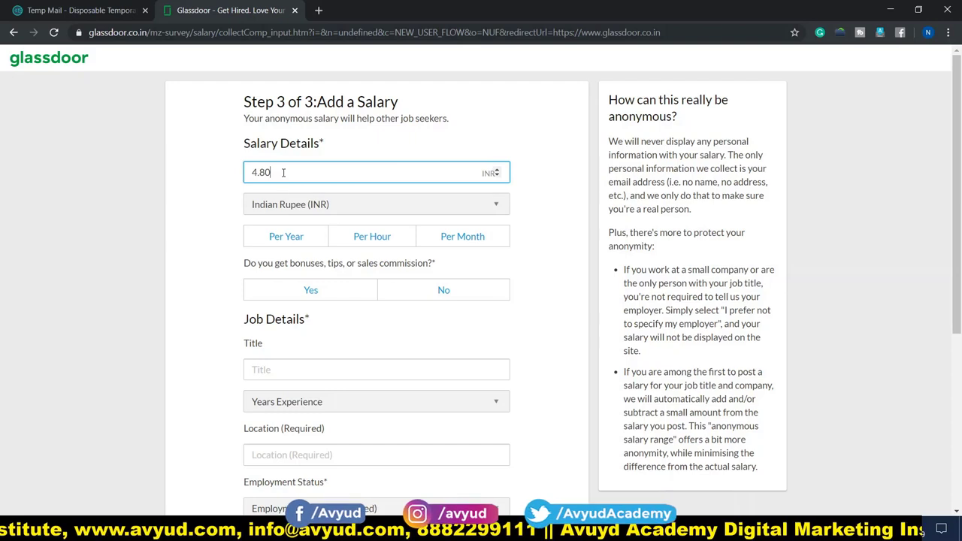
key(BackSpace)
key(BackSpace)
key(BackSpace)
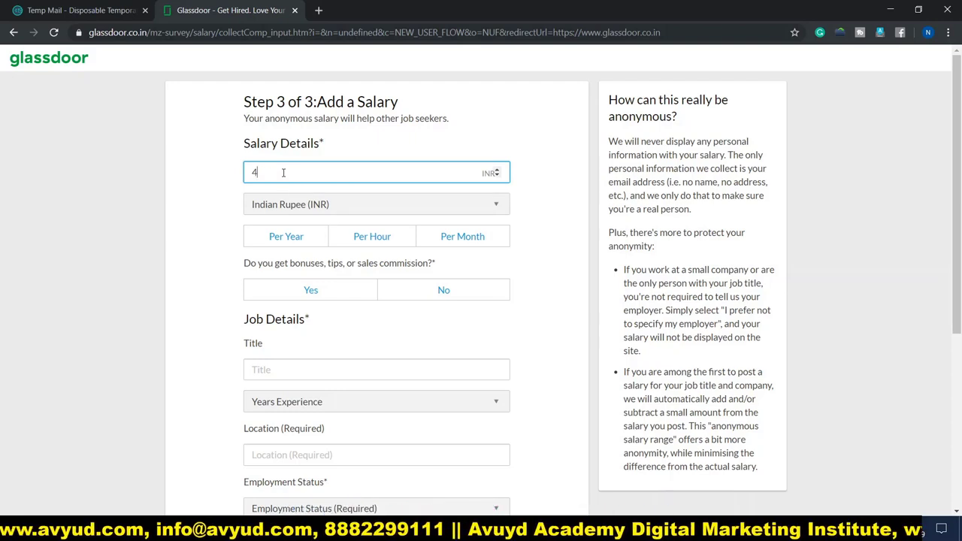
text(80000)
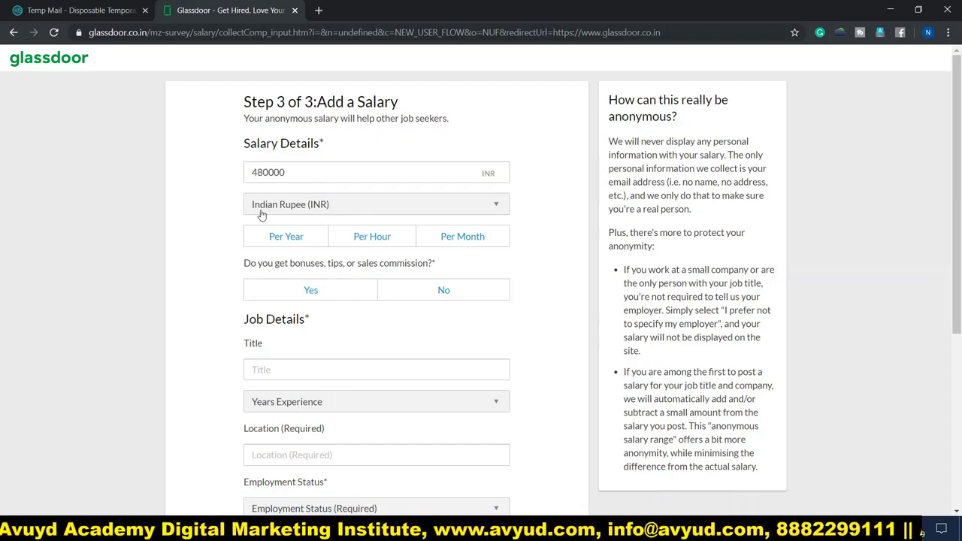
Keep Indian Rupee (INR) as the currency and mark the salary Per Year
click(333, 209)
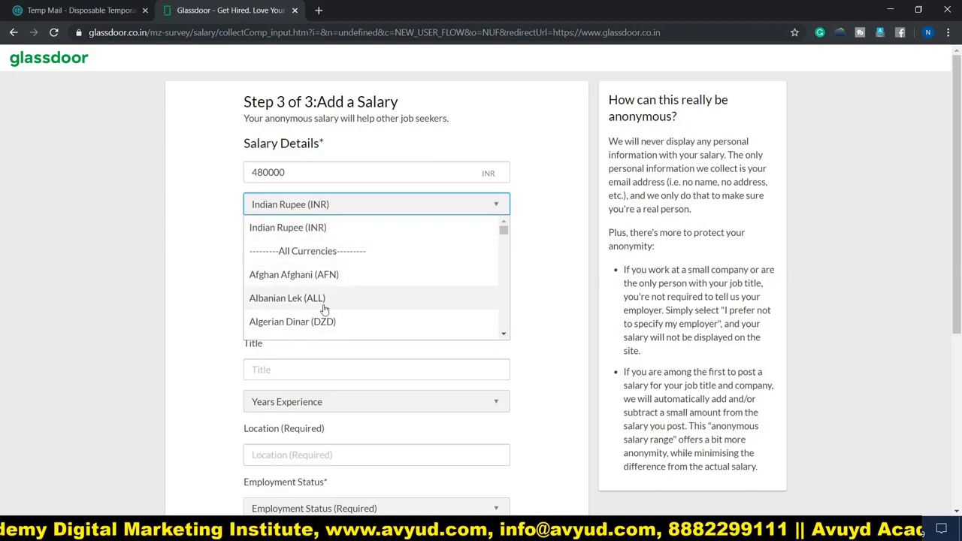
scroll(324, 311, down, 3)
scroll(324, 310, down, 5)
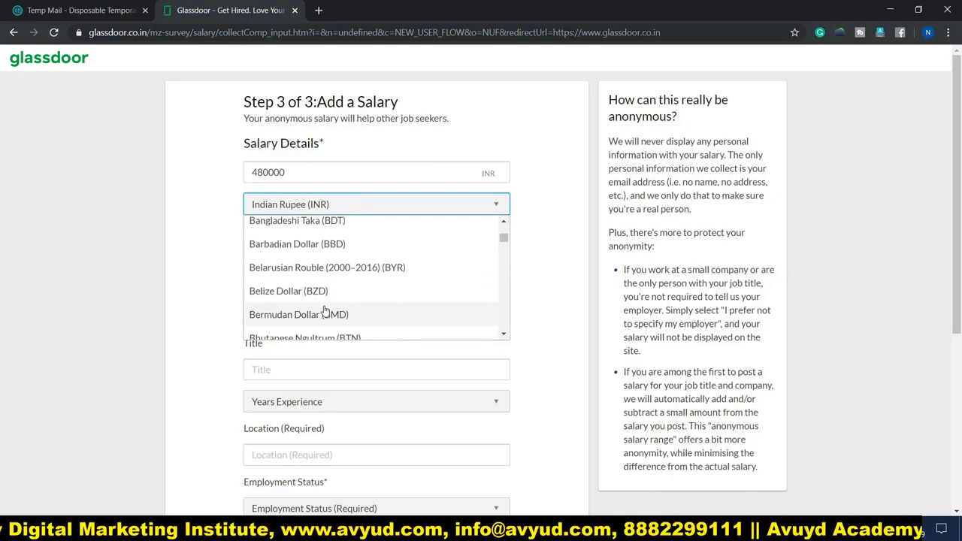
scroll(324, 311, down, 2)
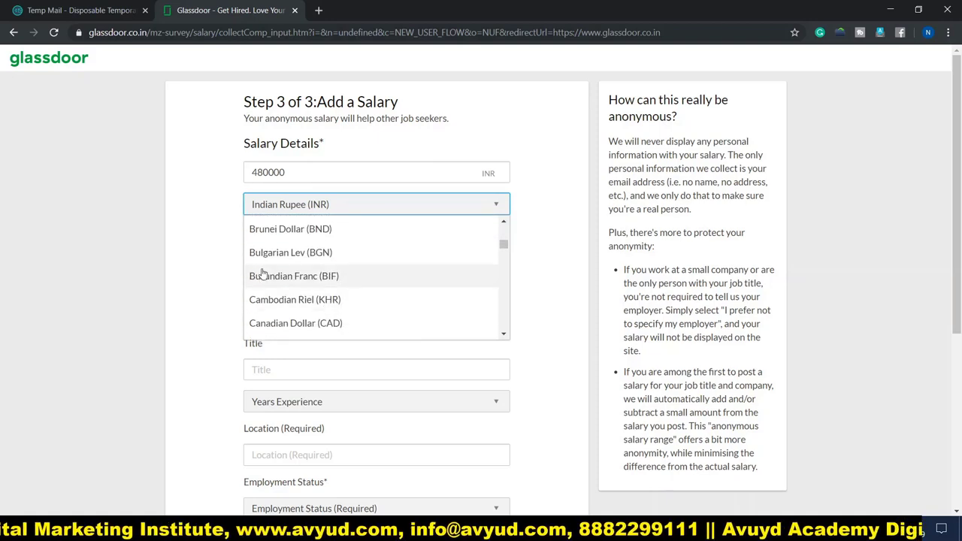
scroll(310, 300, up, 4)
scroll(308, 301, up, 4)
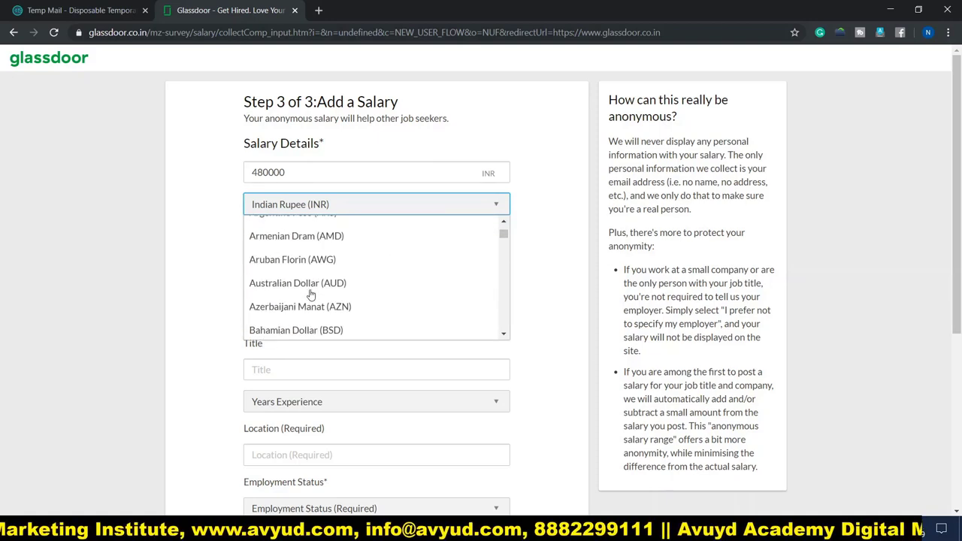
click(287, 239)
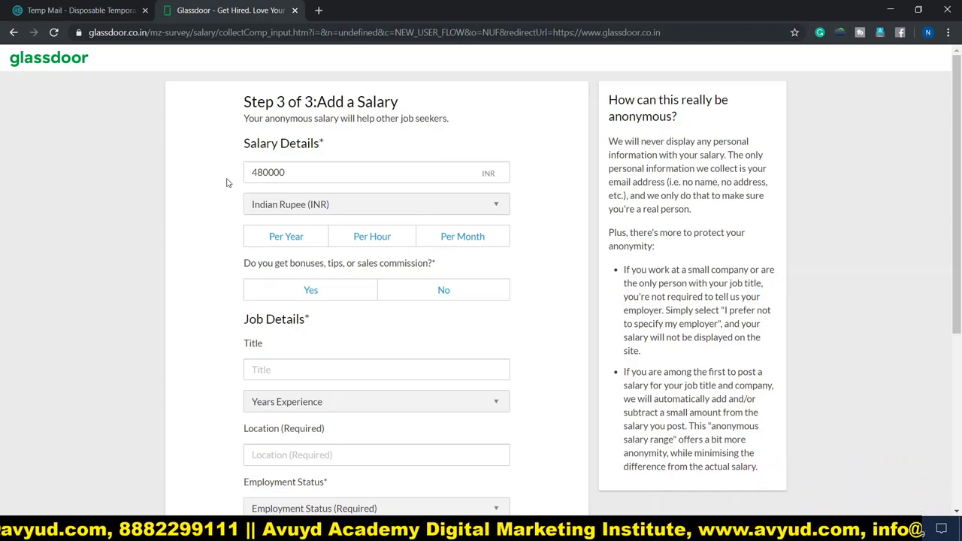
click(278, 241)
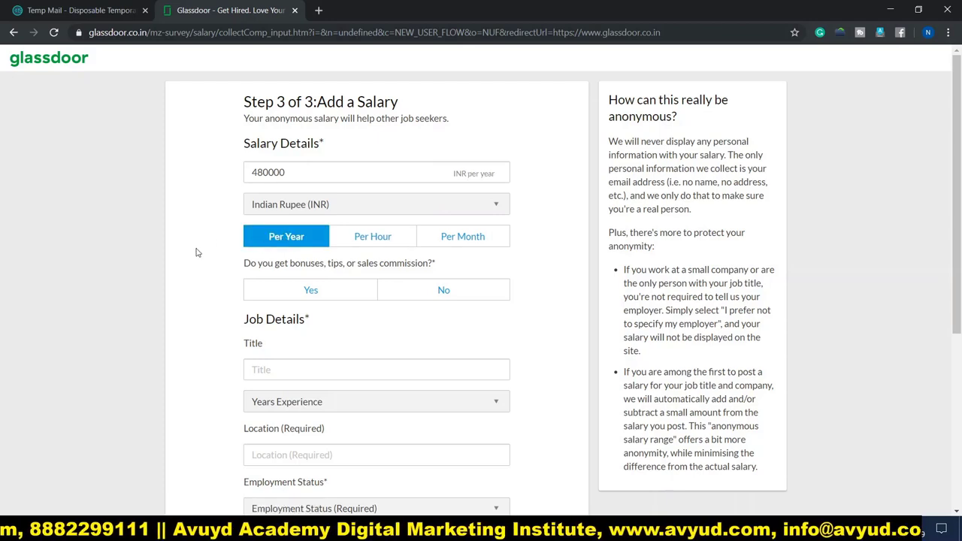
scroll(200, 251, down, 2)
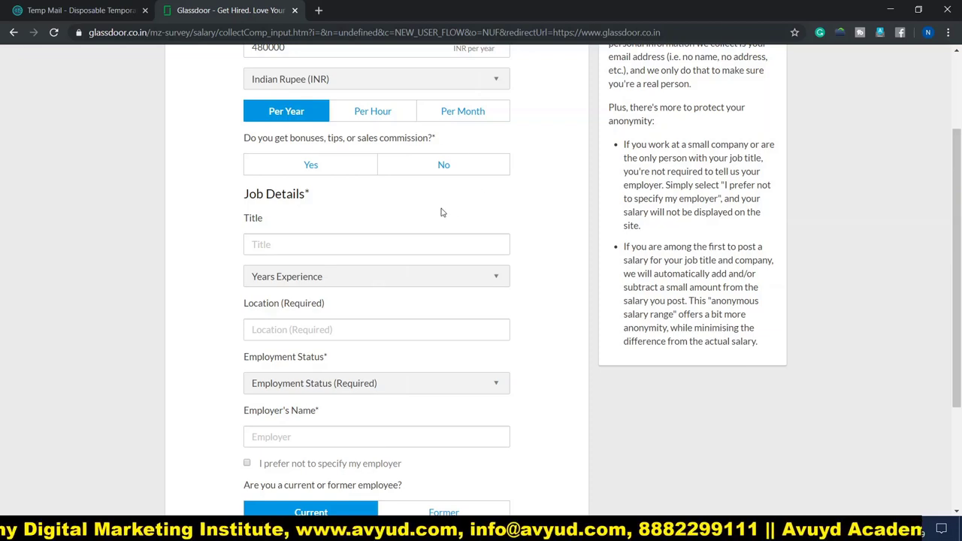
Answer No to bonuses, paste job title Degital Marketing Executive, and set 3 years experience
click(443, 167)
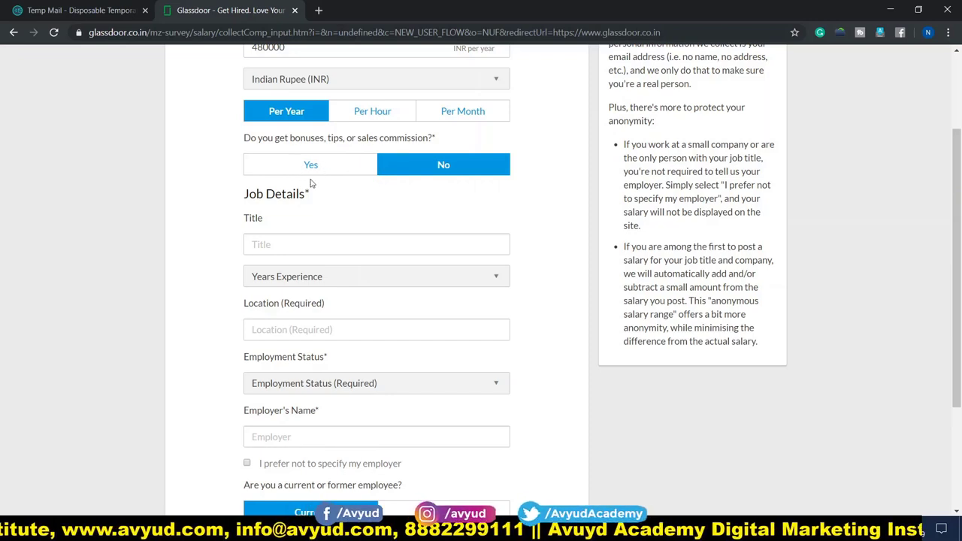
scroll(222, 223, down, 1)
scroll(222, 222, down, 1)
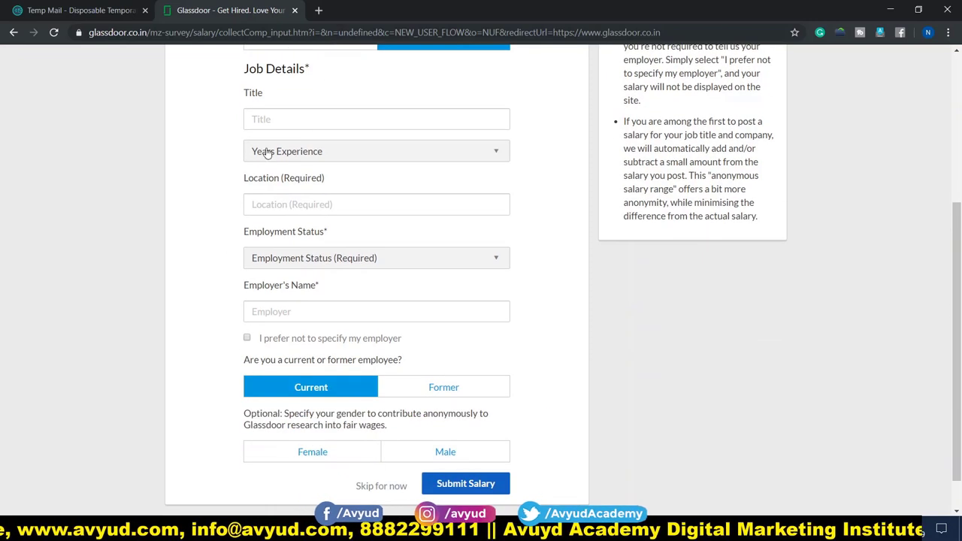
click(275, 117)
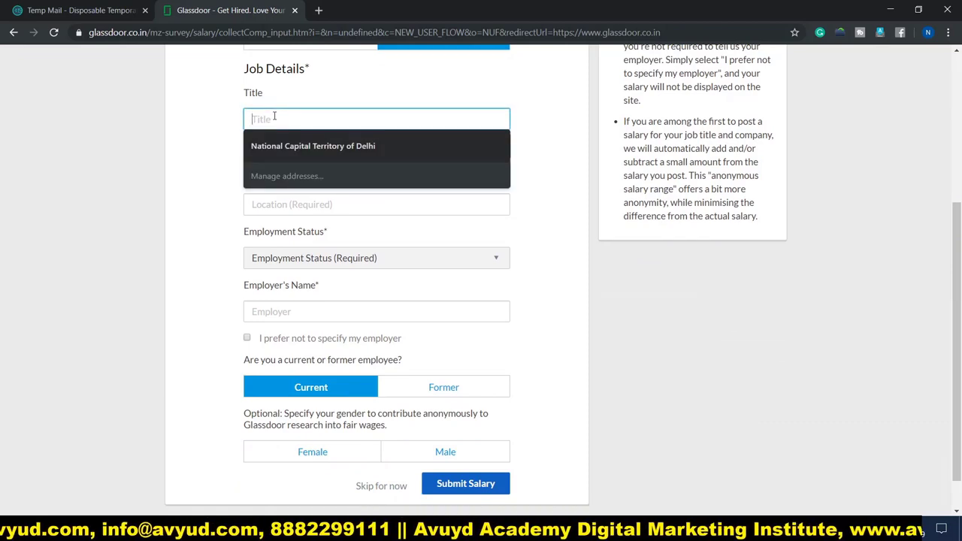
click(232, 140)
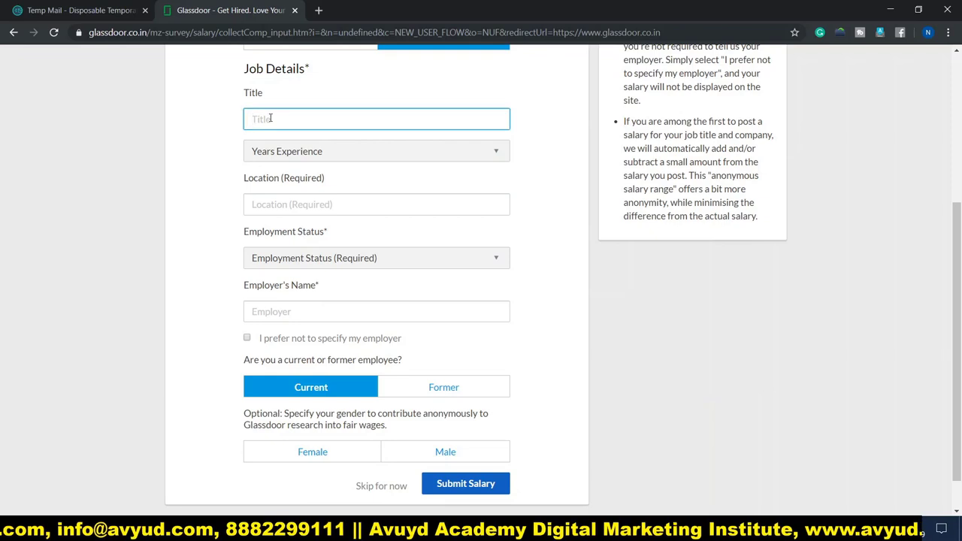
text(Degital Marketing Executive)
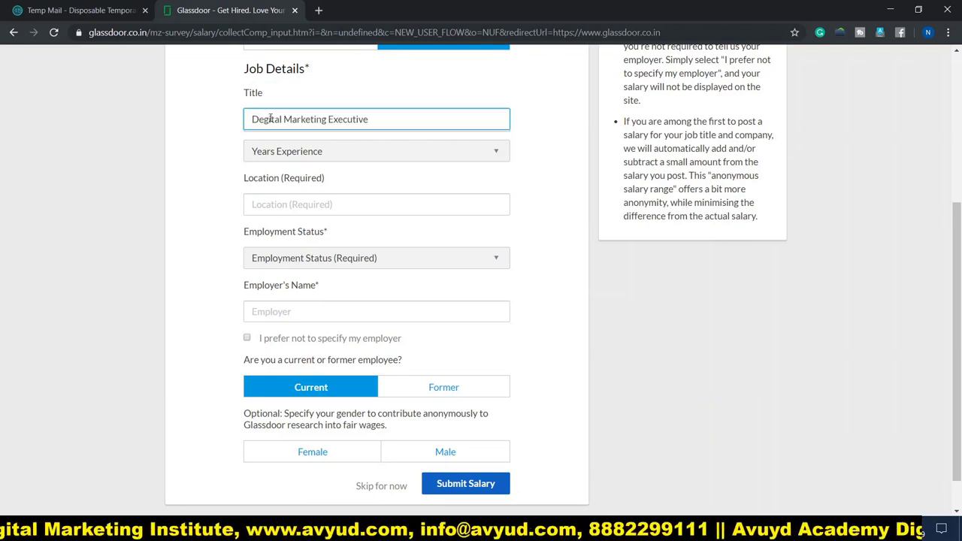
click(307, 158)
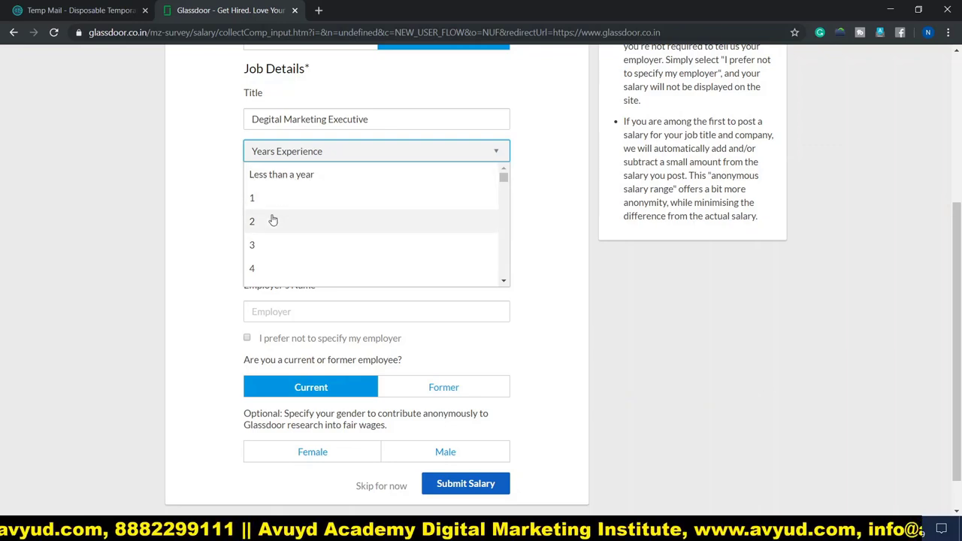
click(263, 247)
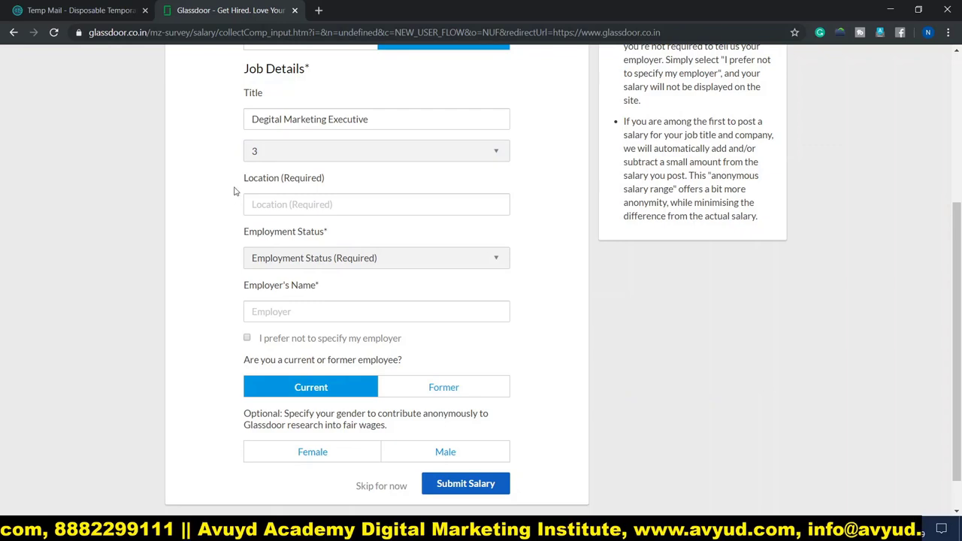
Set the work location to New Delhi (India) and employment status to Full time
click(308, 201)
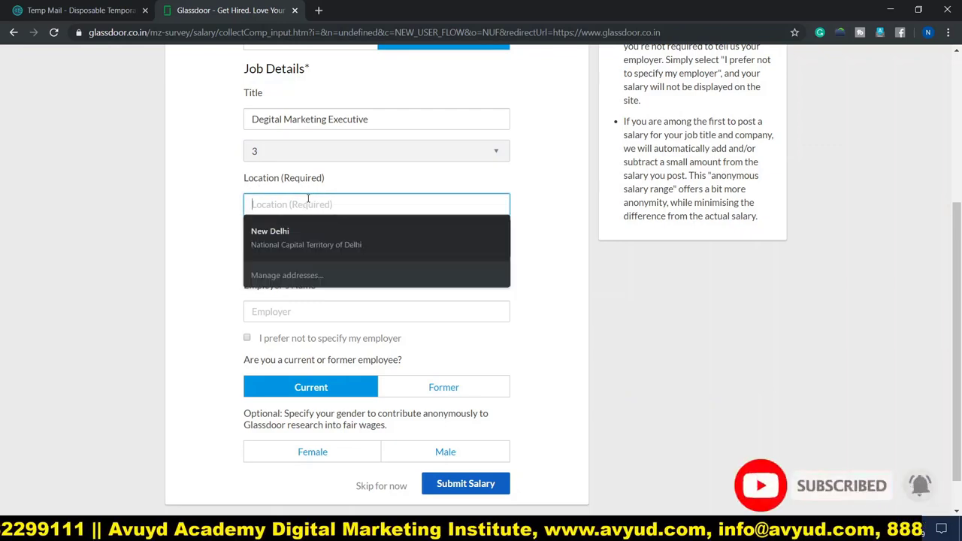
click(301, 234)
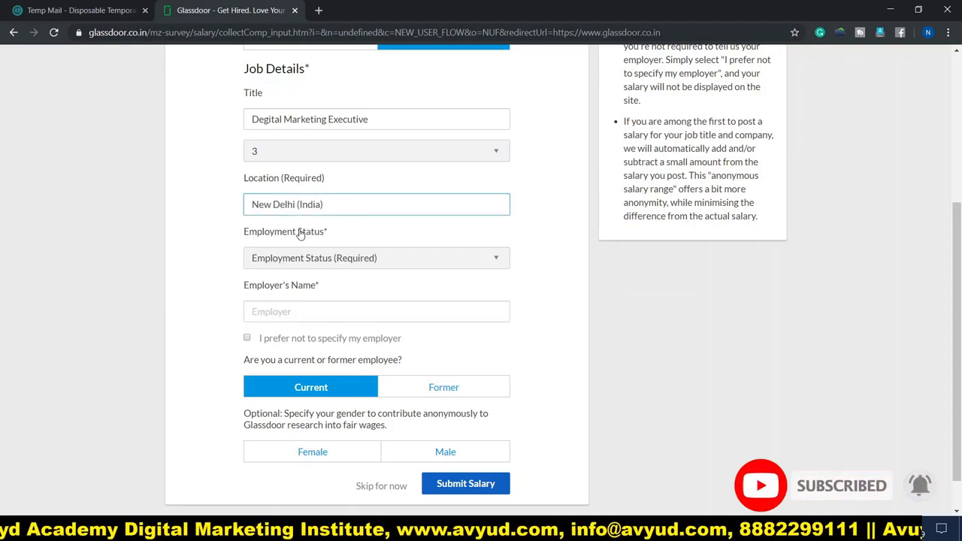
scroll(191, 217, down, 1)
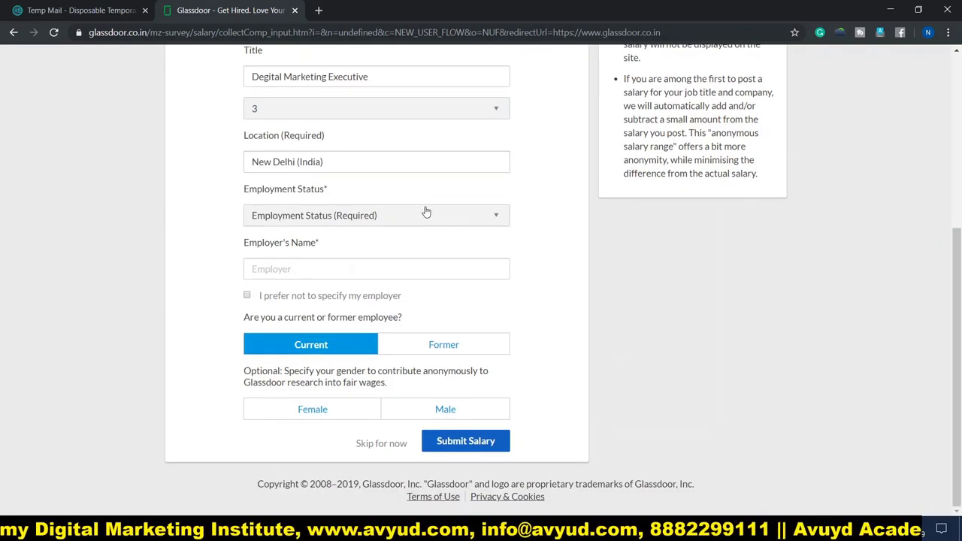
click(491, 222)
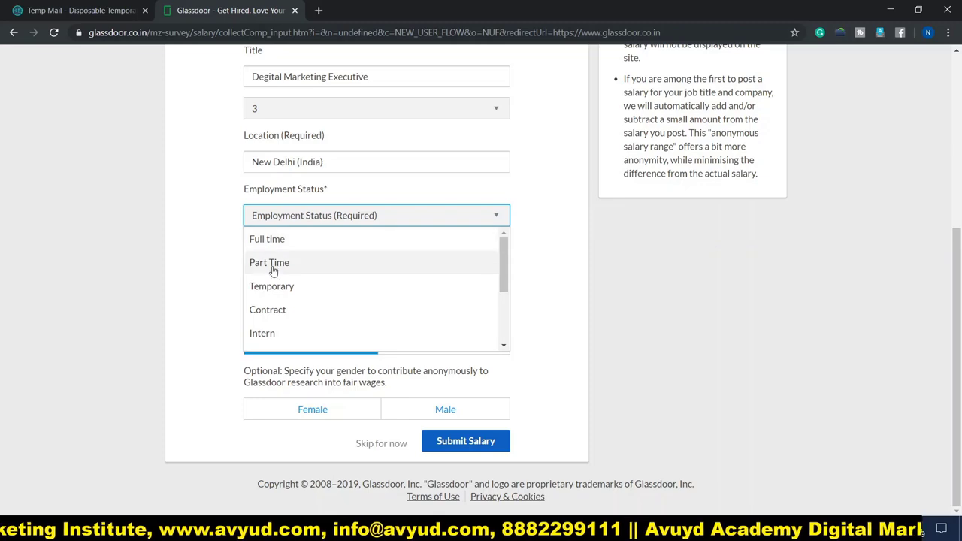
click(279, 250)
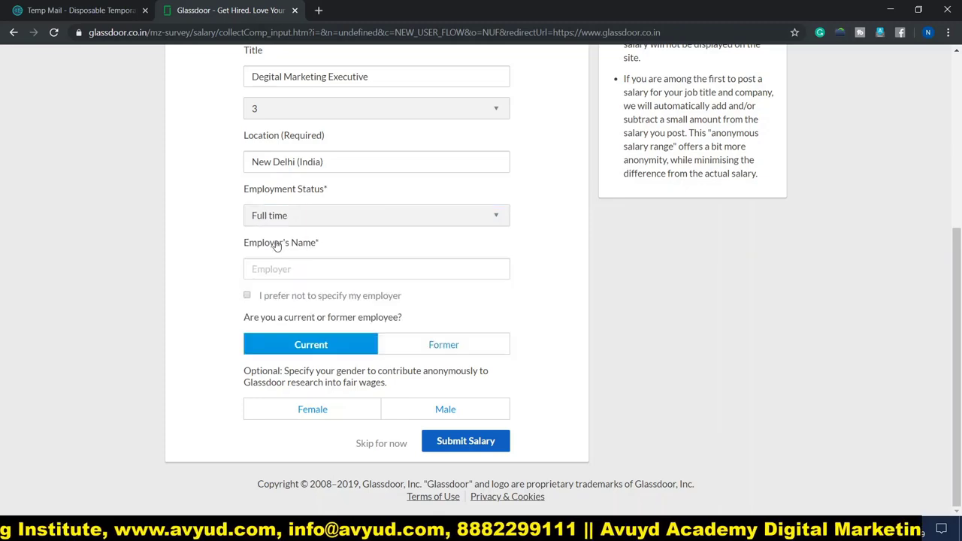
scroll(209, 221, up, 2)
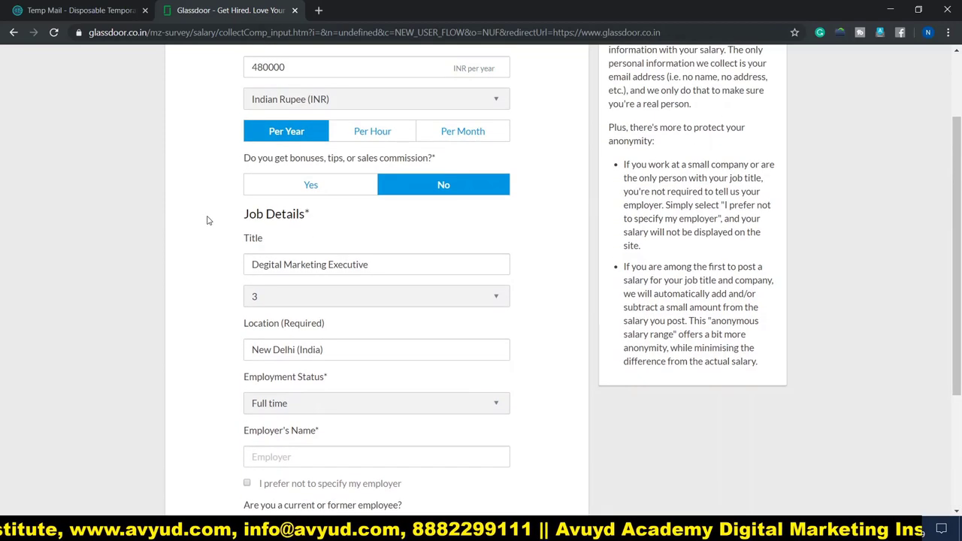
scroll(209, 219, down, 3)
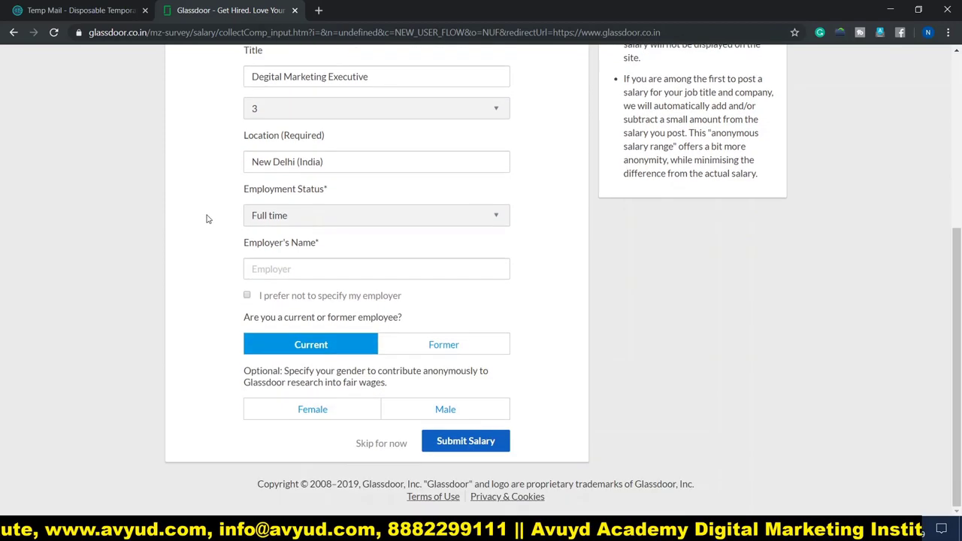
Paste the employer's name, choose Male as gender, and submit the salary
click(307, 272)
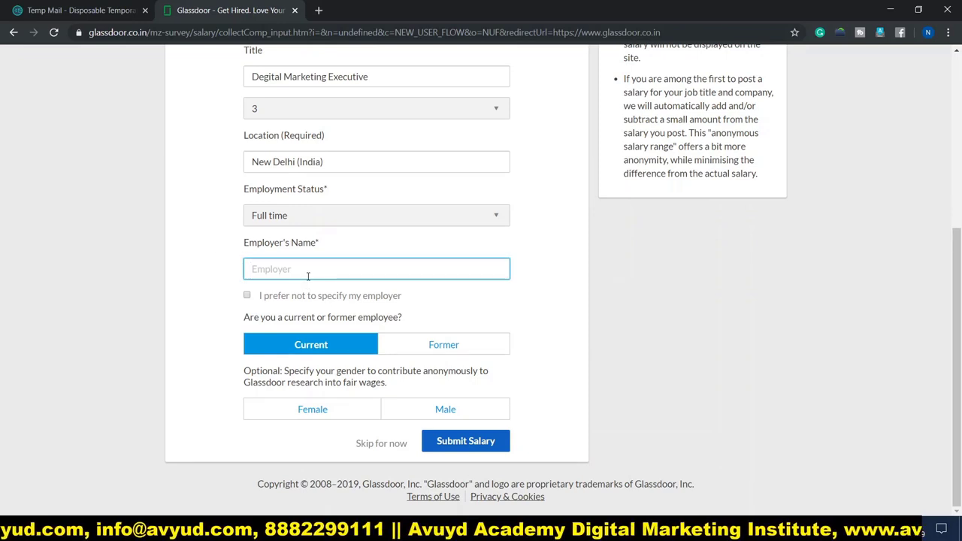
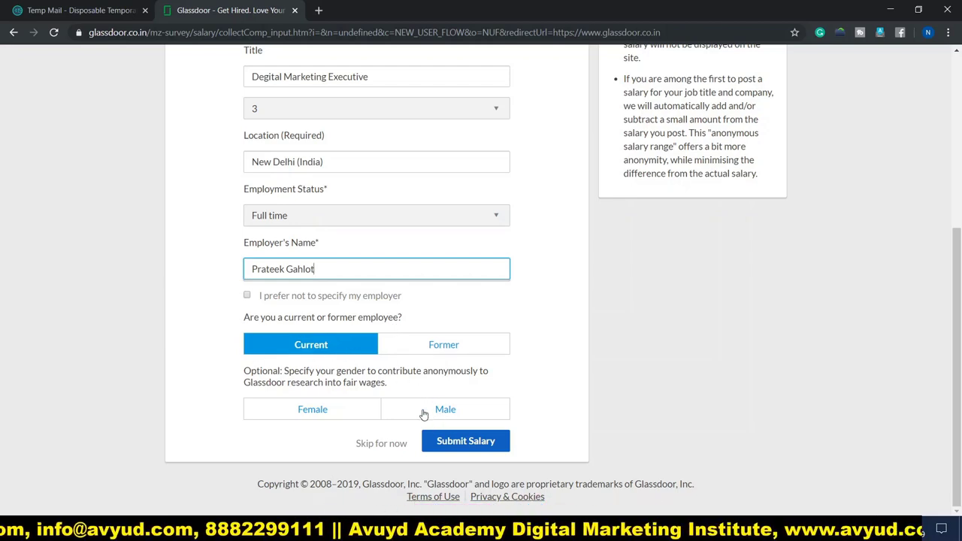
click(424, 414)
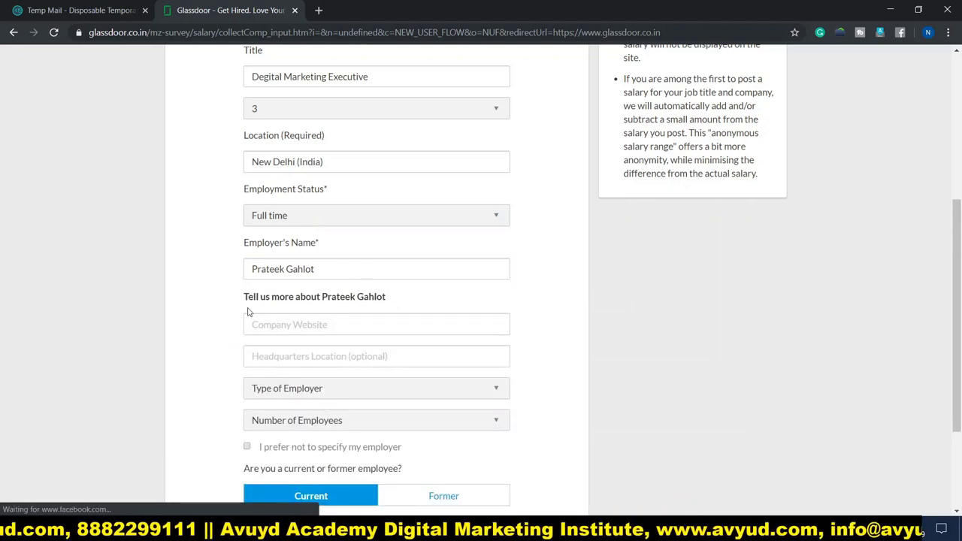
scroll(232, 304, down, 2)
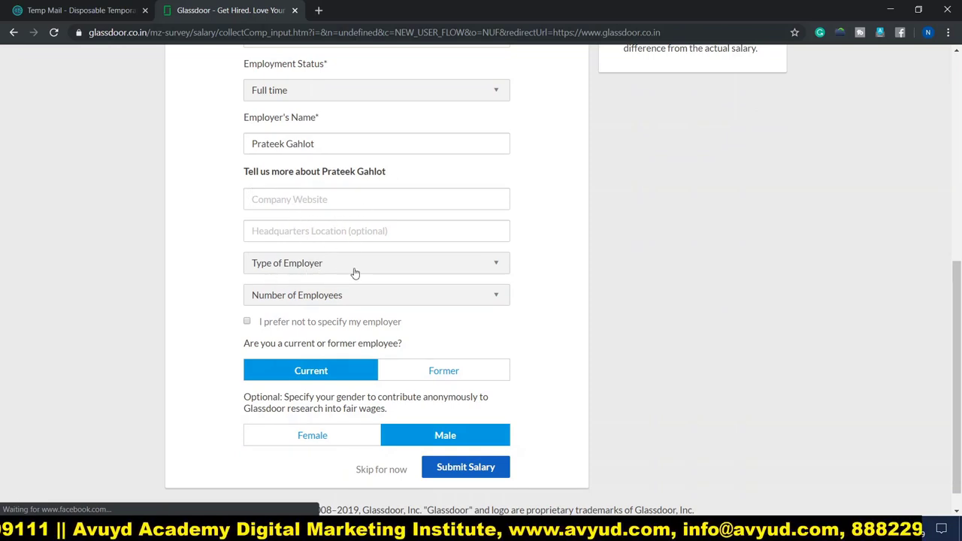
scroll(214, 266, down, 1)
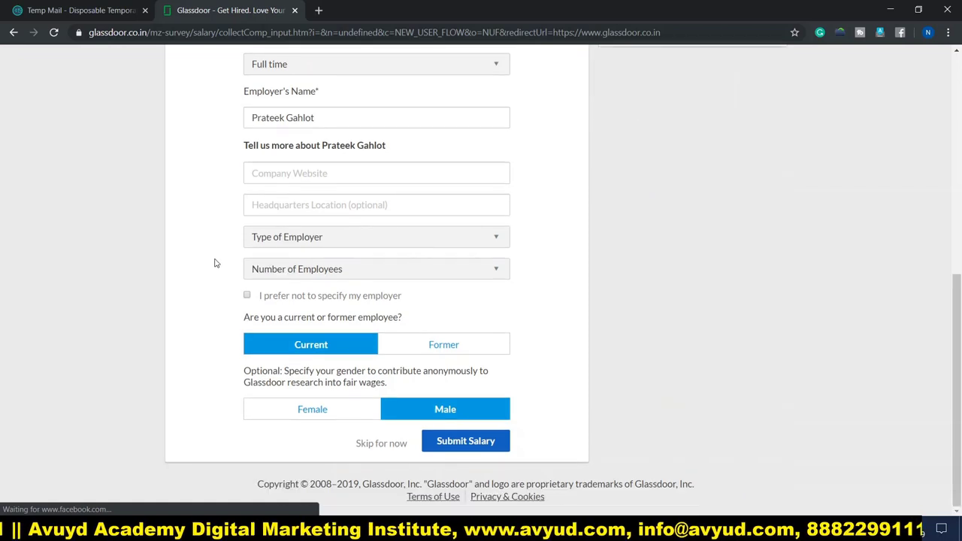
click(489, 442)
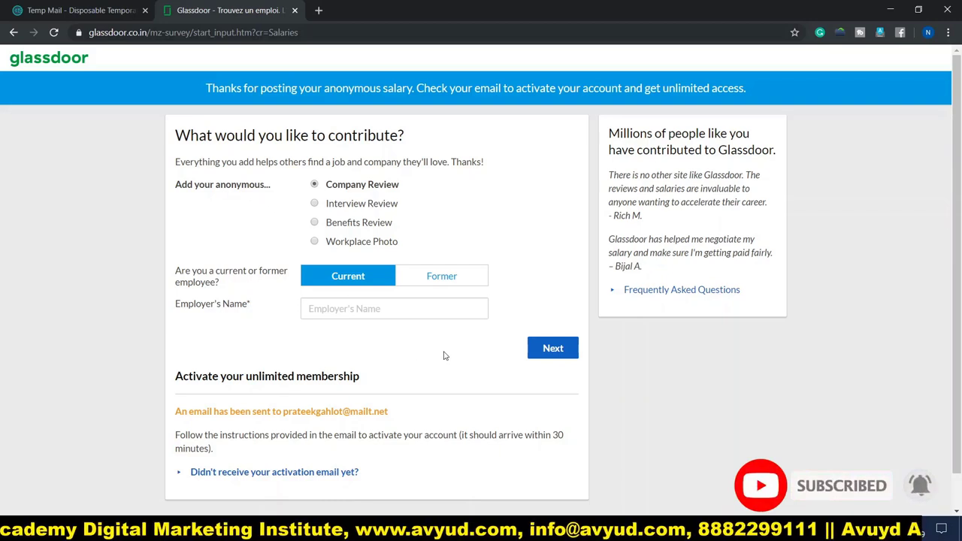
Start entering an employer name on the contribute-next form and scroll down
click(350, 309)
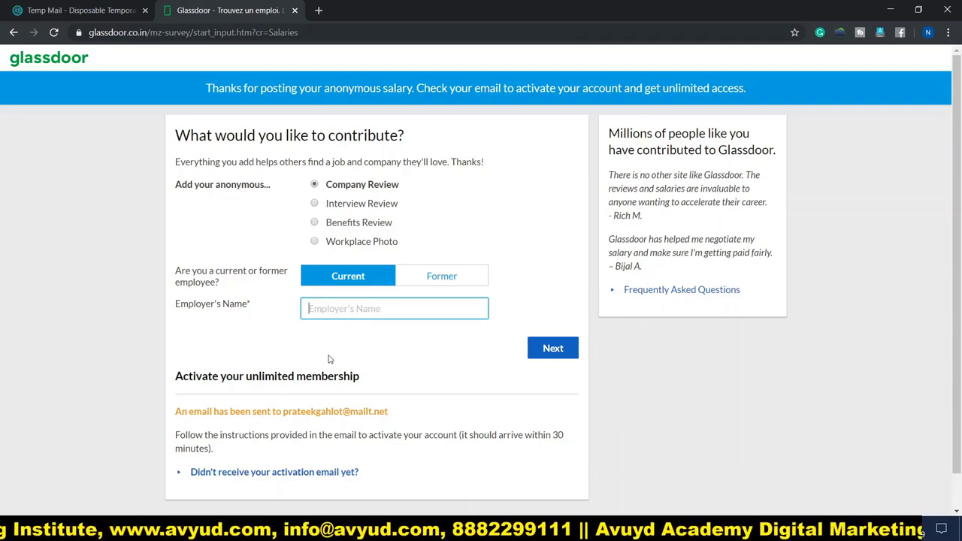
scroll(329, 359, down, 1)
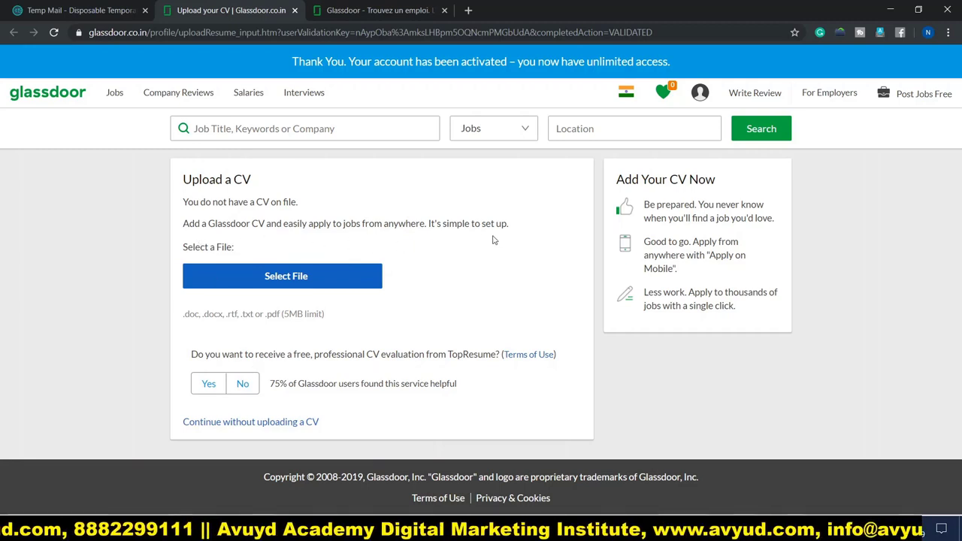
Try uploading a CV file from the Upload a CV page
triple_click(285, 280)
key(Escape)
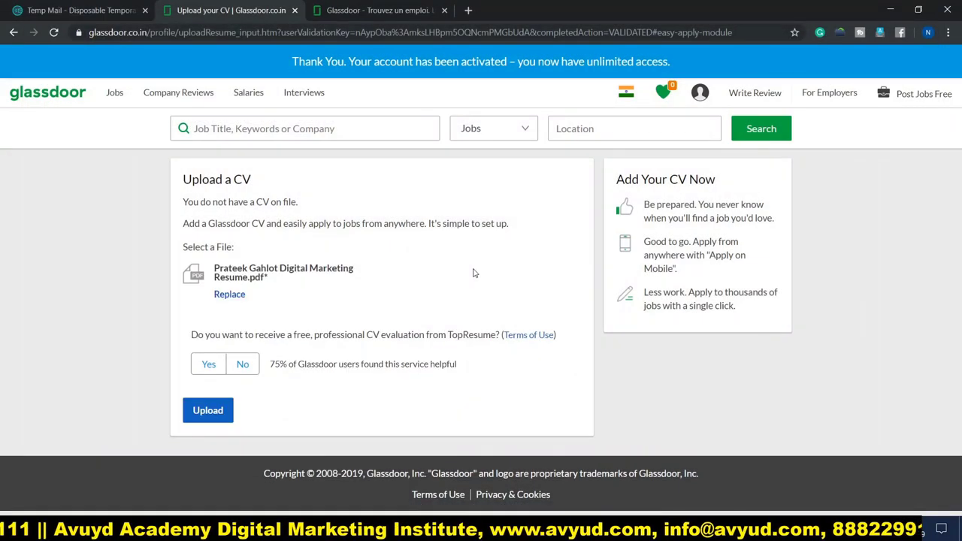
double_click(208, 411)
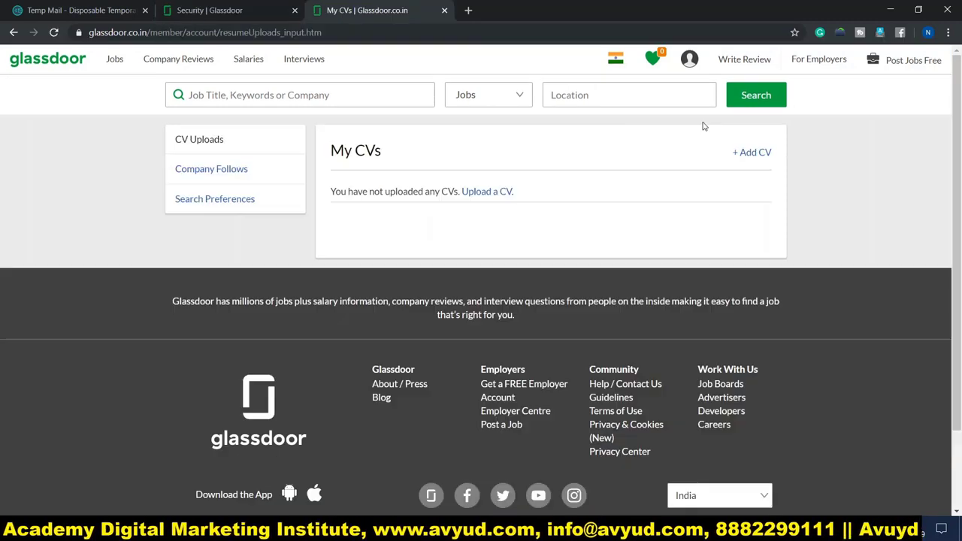
From the dashboard, upload the PDF resume through Upload a CV's Get Started
mouse_move(690, 64)
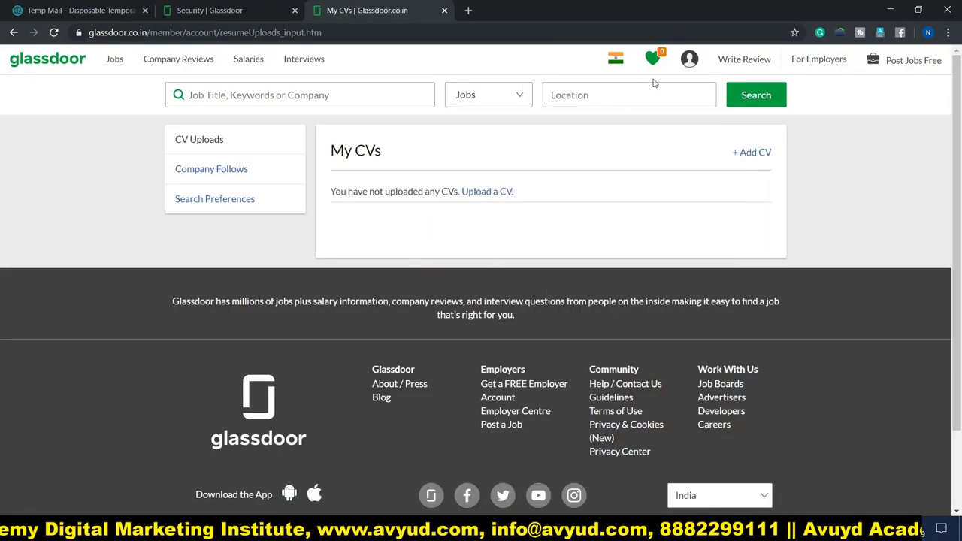
click(688, 63)
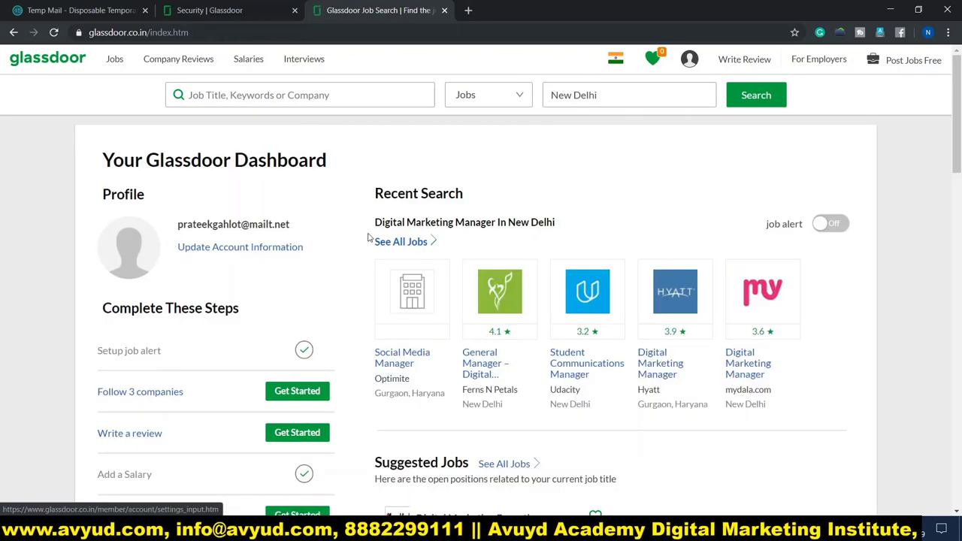
scroll(328, 280, down, 1)
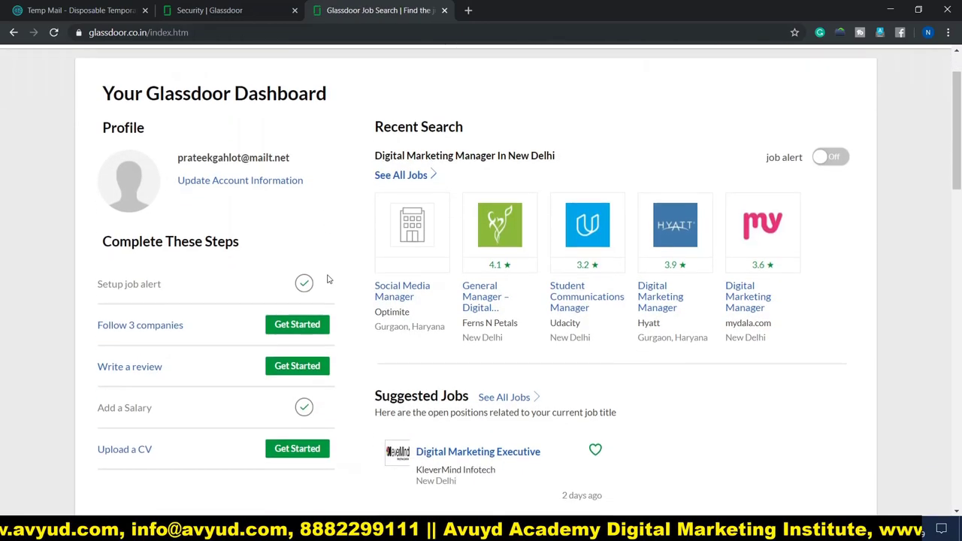
scroll(327, 280, down, 2)
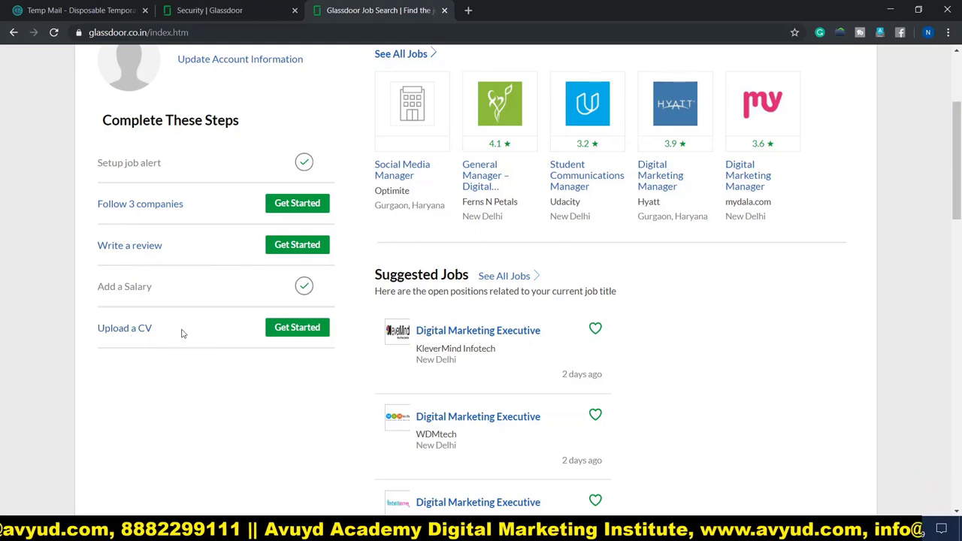
click(295, 333)
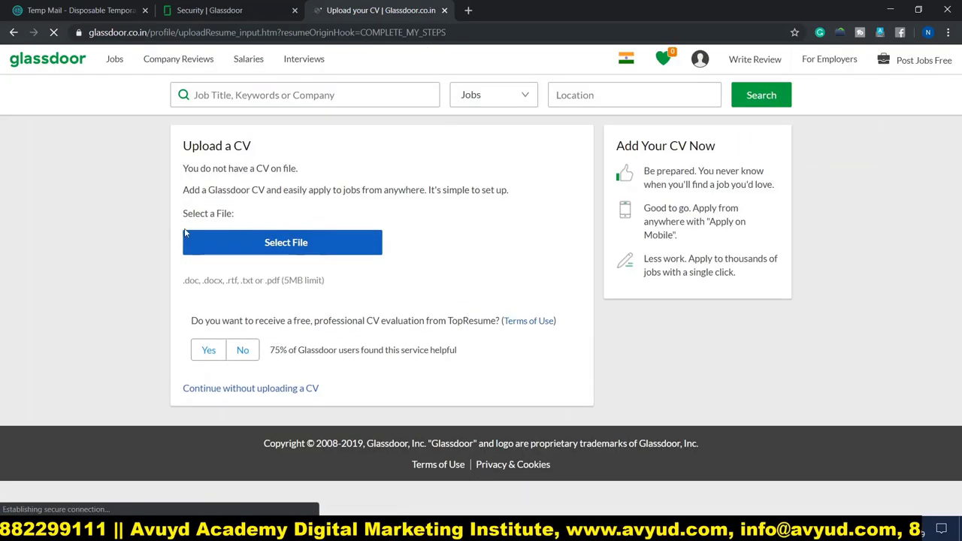
click(328, 249)
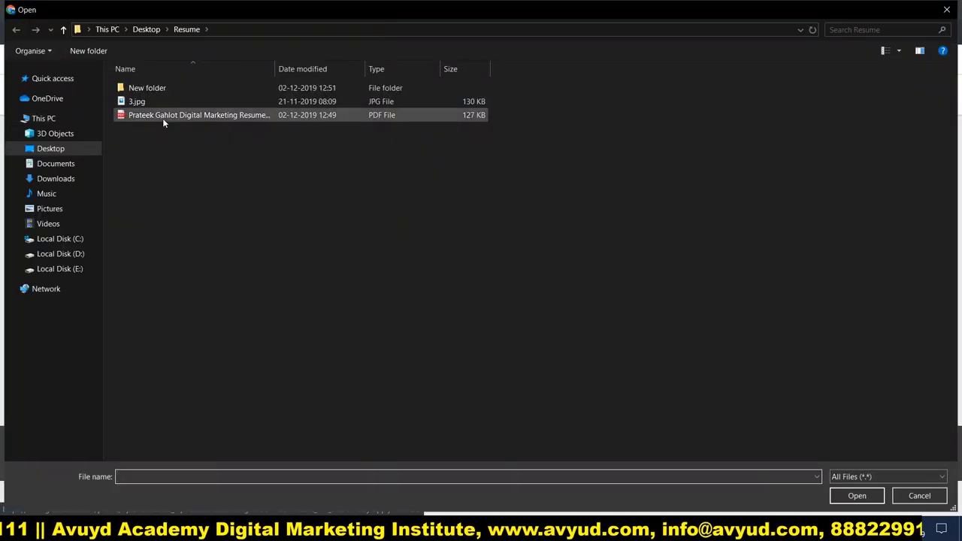
double_click(163, 117)
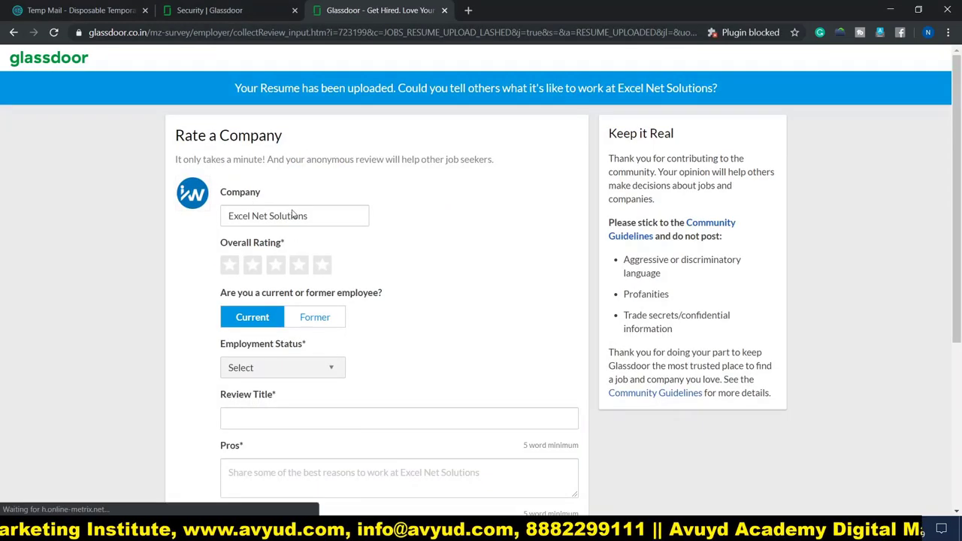
Scroll through the Excel Net Solutions review form, then return to the dashboard via the logo
scroll(385, 202, down, 4)
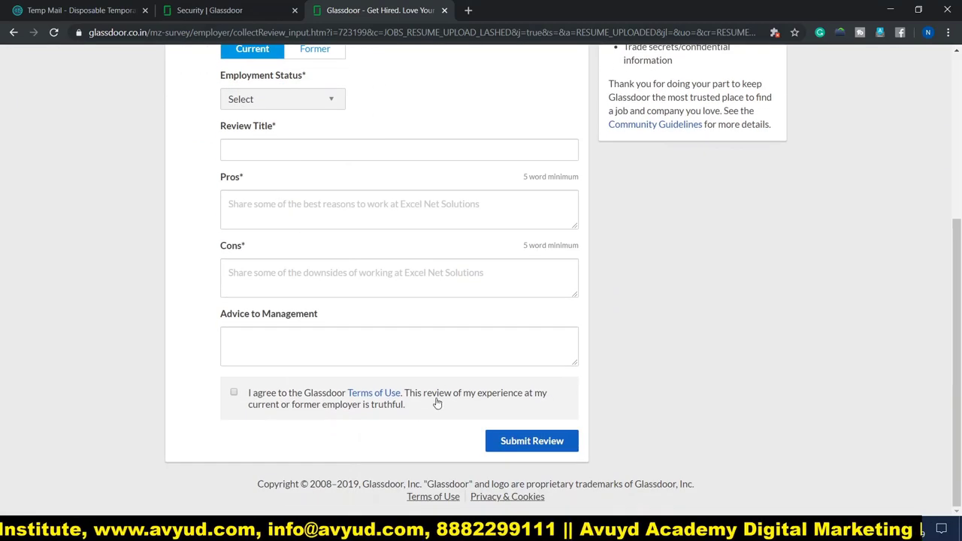
scroll(474, 281, up, 1)
scroll(474, 282, up, 3)
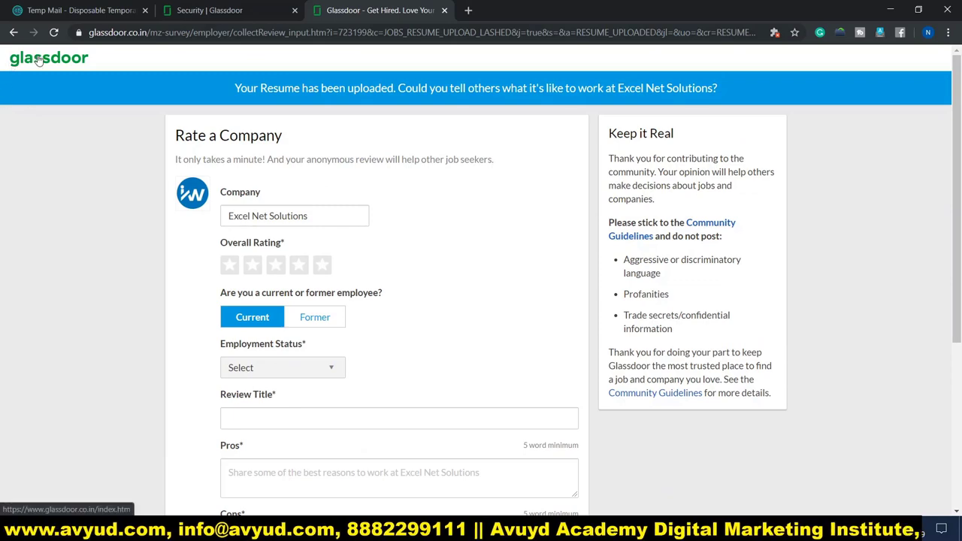
click(39, 60)
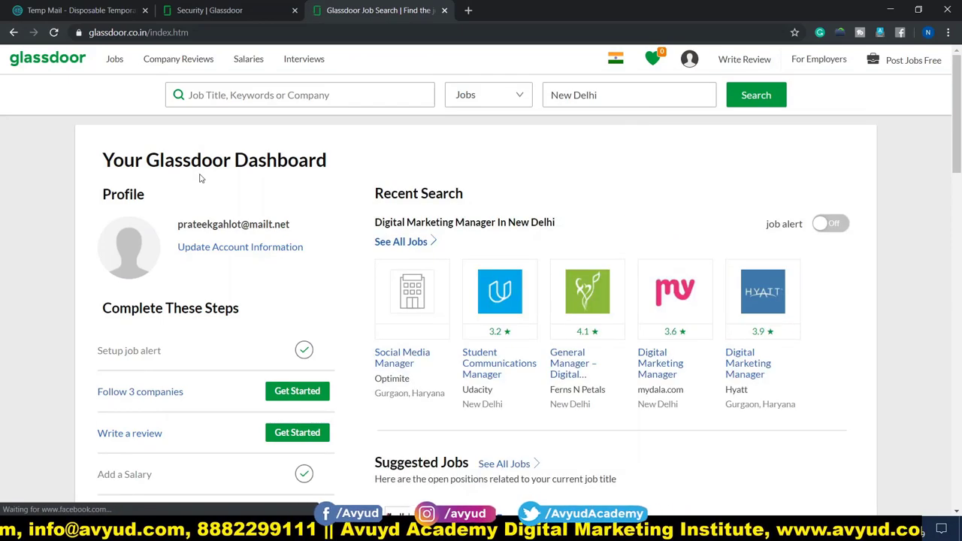
Scroll the dashboard, then focus the job search box to show the recent Digital Marketing Manager search
scroll(239, 241, down, 3)
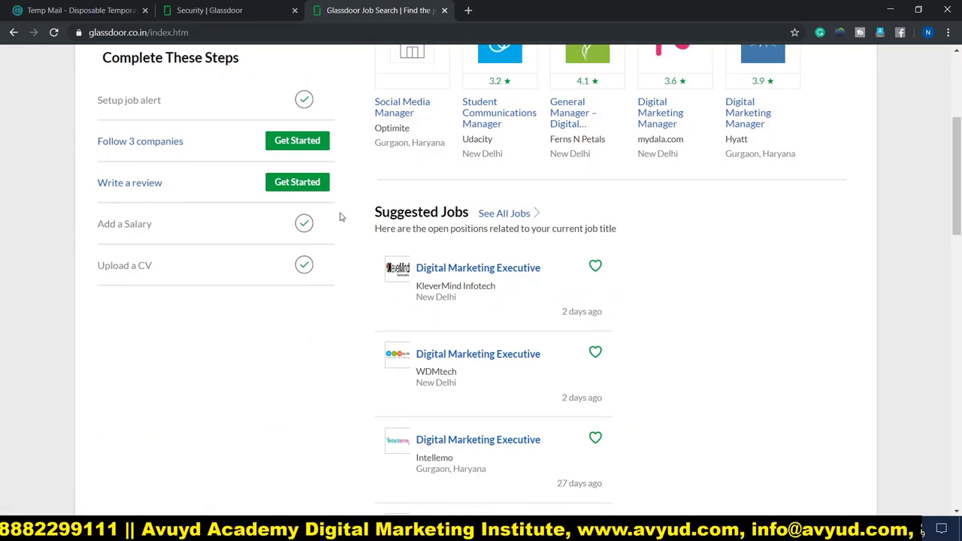
scroll(340, 218, up, 3)
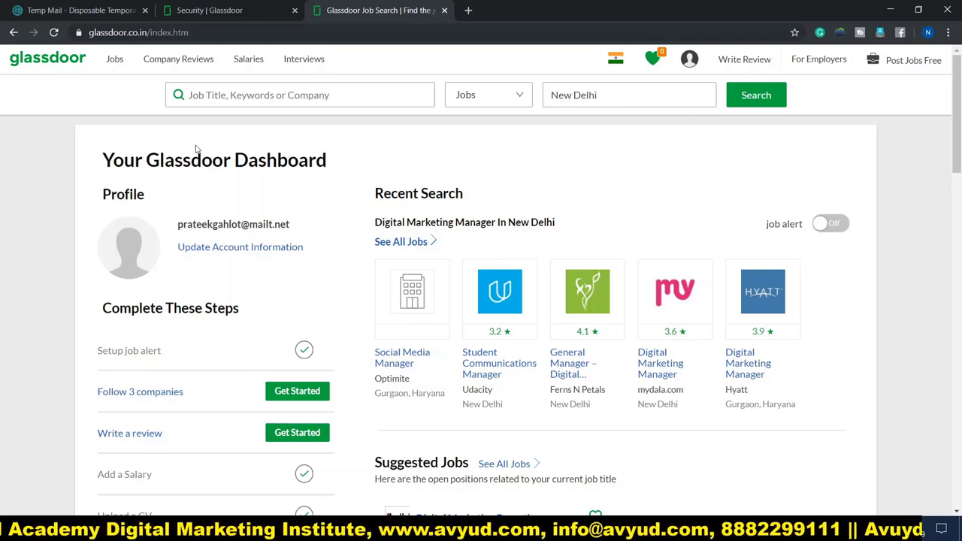
click(242, 94)
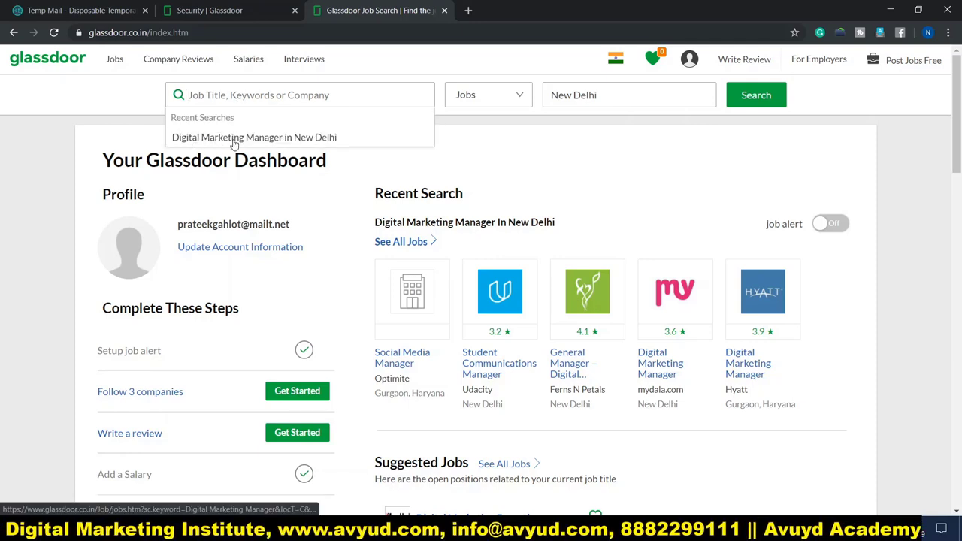
Rerun the Digital Marketing Manager in New Delhi search and preview the Udacity and Ferns N Petals jobs
click(317, 142)
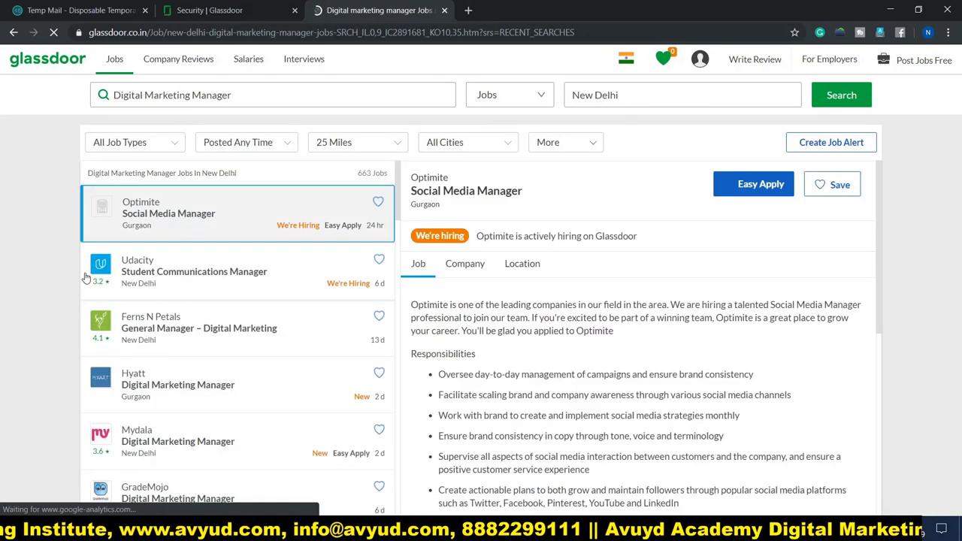
click(182, 282)
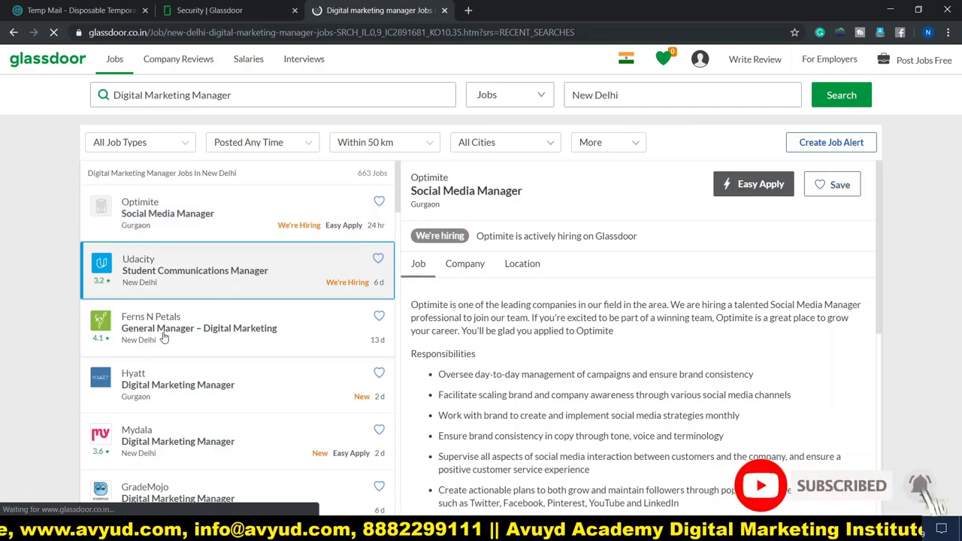
click(244, 317)
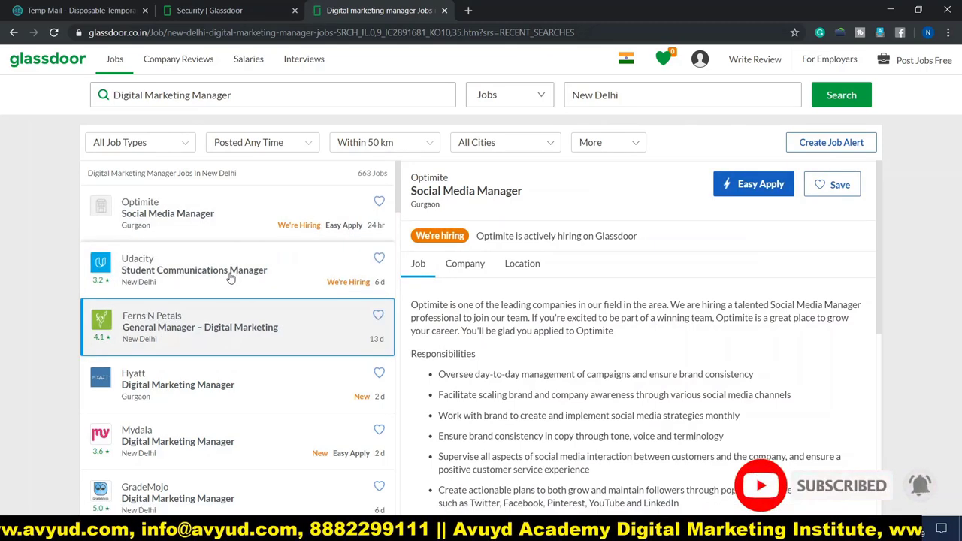
scroll(230, 277, down, 3)
scroll(208, 271, up, 2)
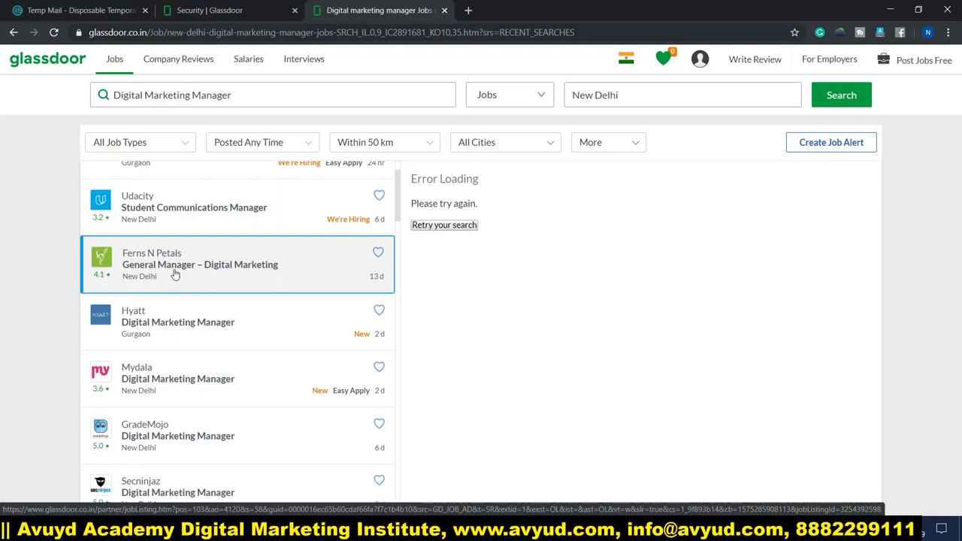
Open the Hyatt Digital Marketing Manager listing in Gurgaon and read through its details
click(169, 331)
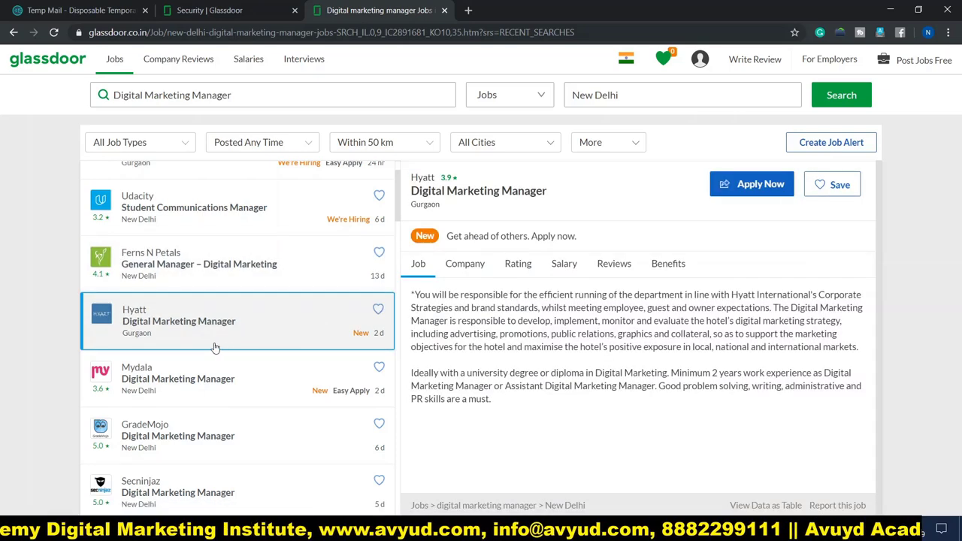
scroll(226, 347, down, 3)
scroll(214, 347, down, 1)
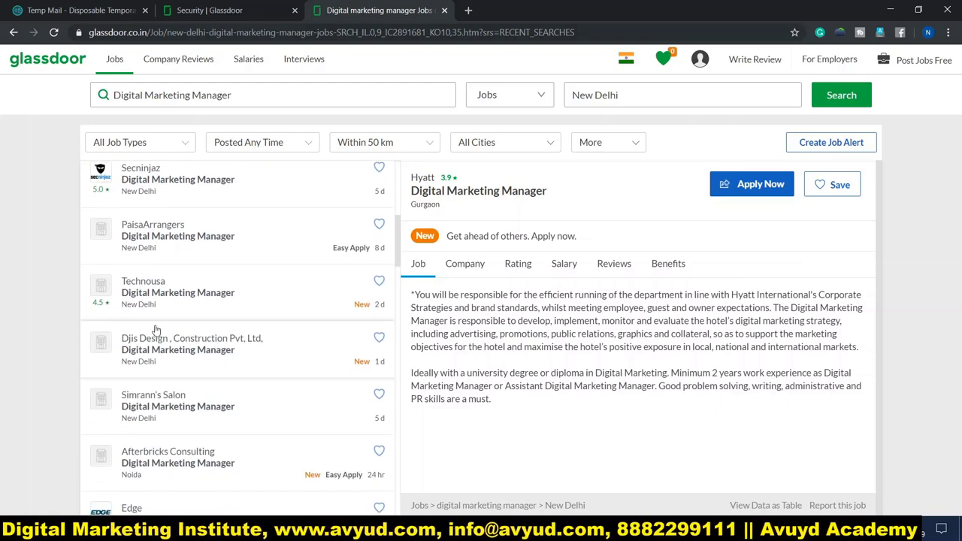
scroll(166, 338, down, 1)
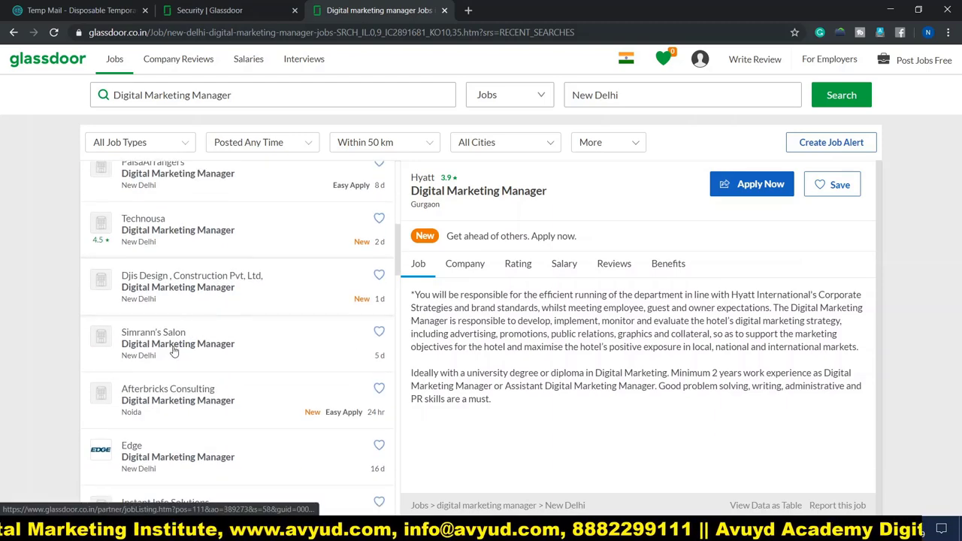
scroll(173, 351, down, 2)
scroll(174, 351, up, 8)
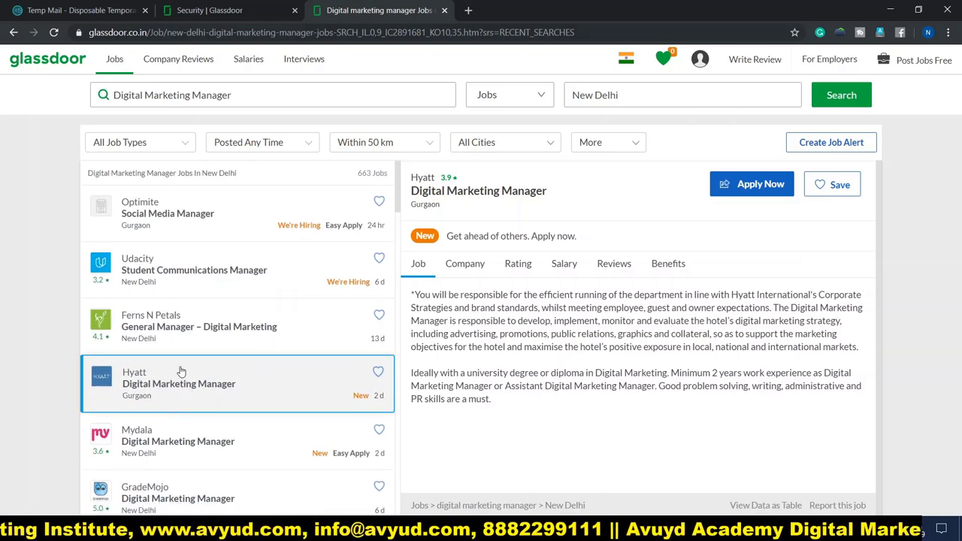
Open the Optimite Social Media Manager job and read through its description
click(187, 230)
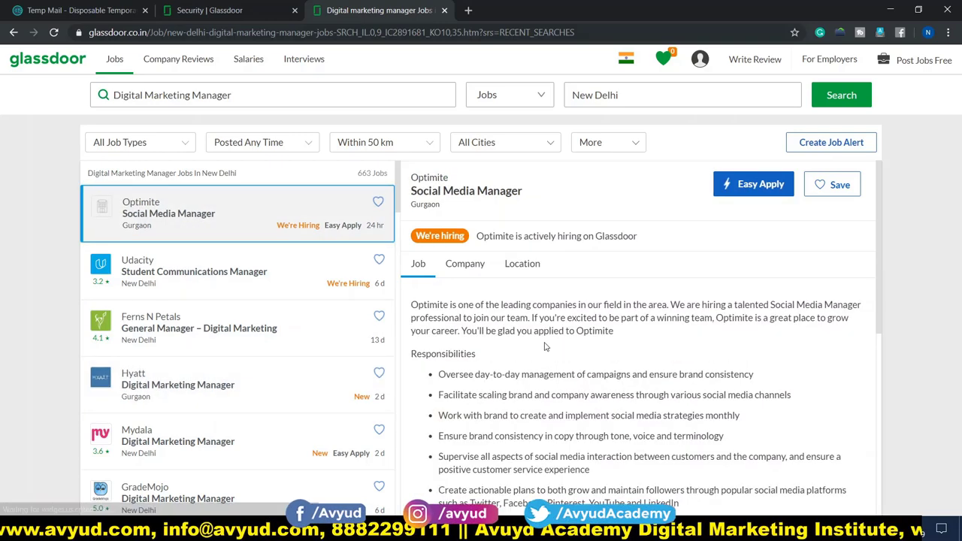
scroll(548, 347, down, 2)
scroll(541, 415, up, 2)
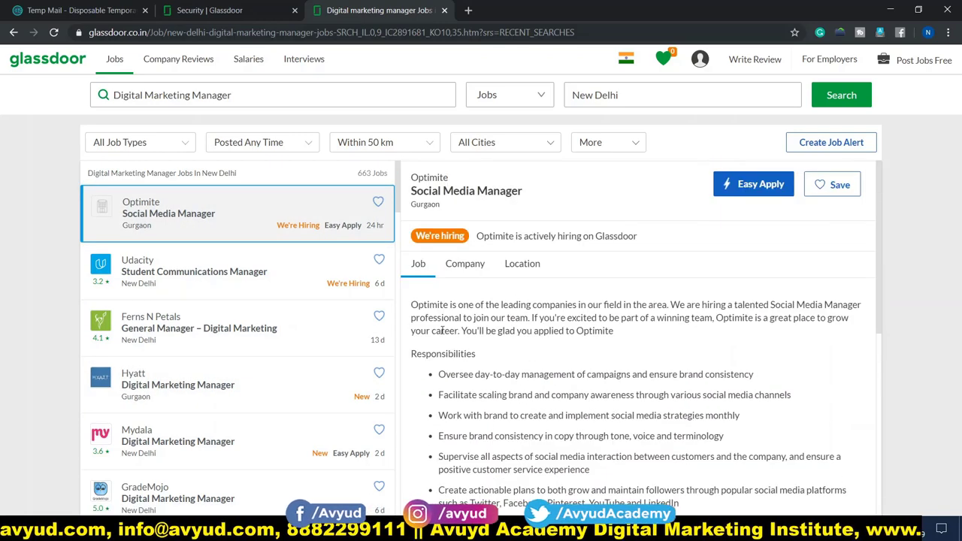
scroll(442, 331, down, 3)
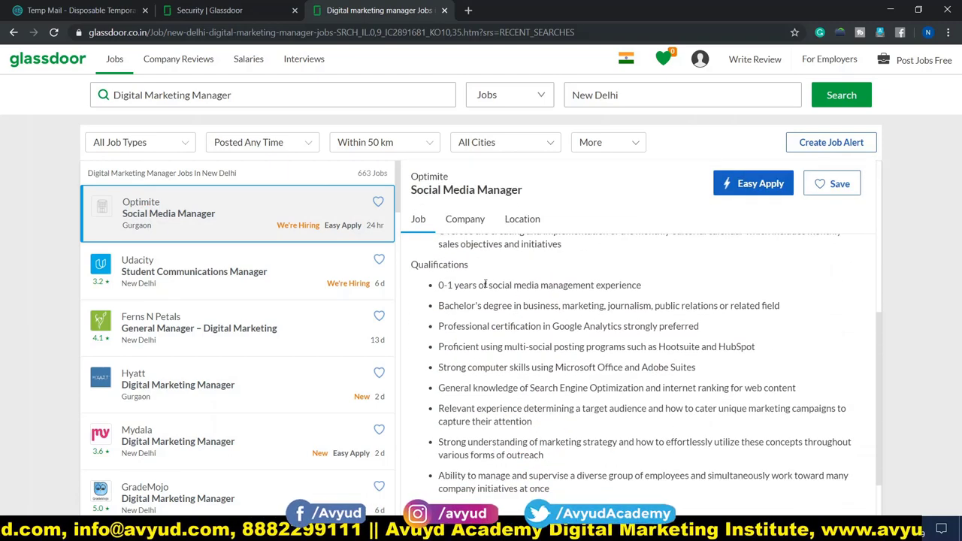
scroll(508, 419, down, 1)
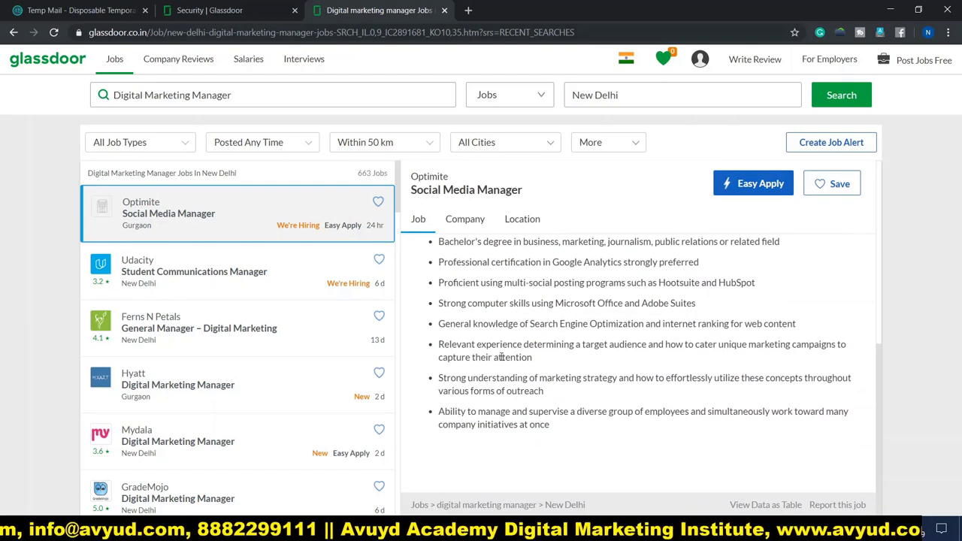
scroll(547, 346, up, 4)
scroll(557, 358, up, 3)
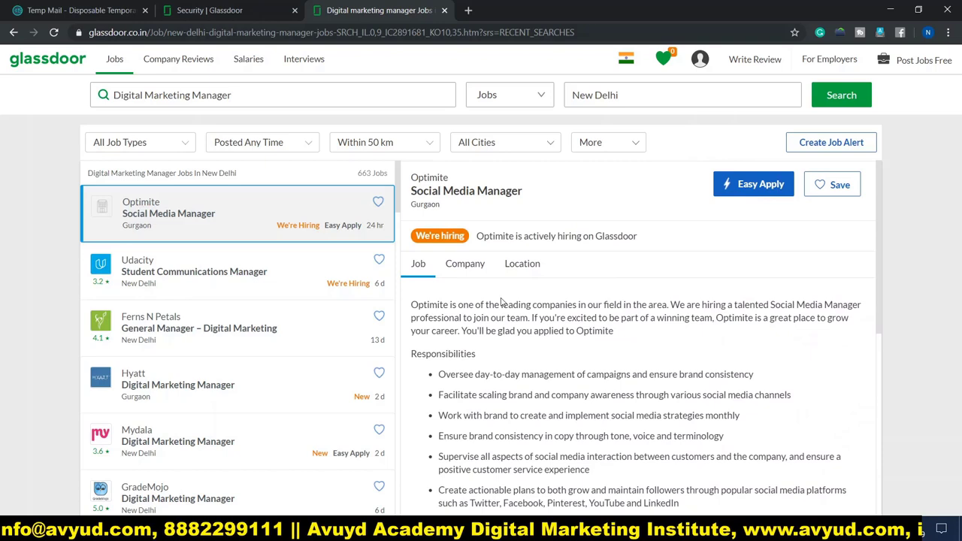
View Optimite's company overview and Gurgaon office map, then open the Udacity Student Communications Manager job
click(461, 273)
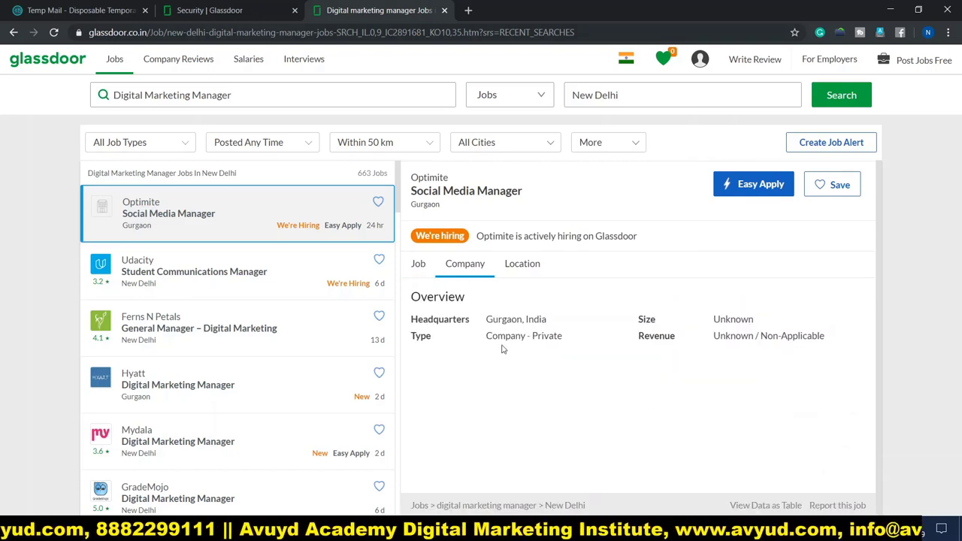
click(522, 269)
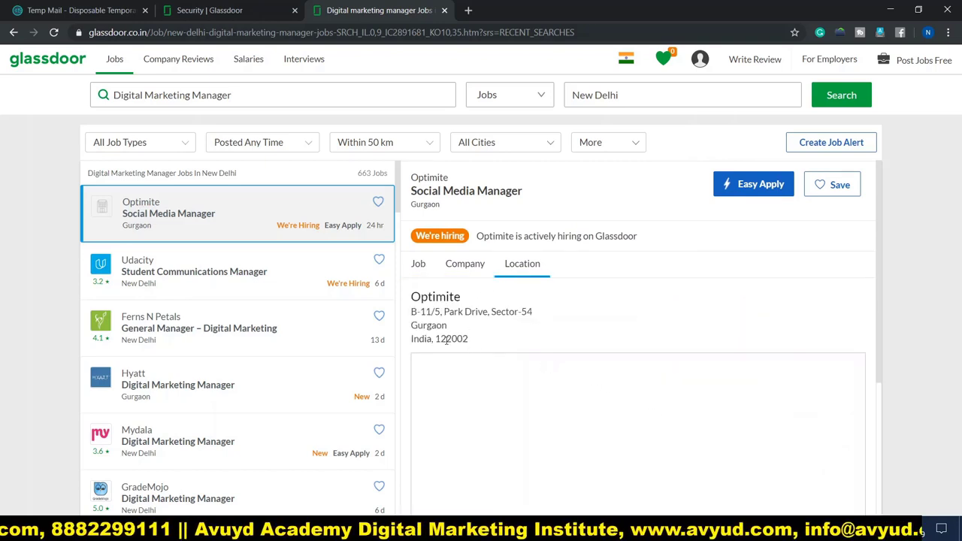
click(179, 273)
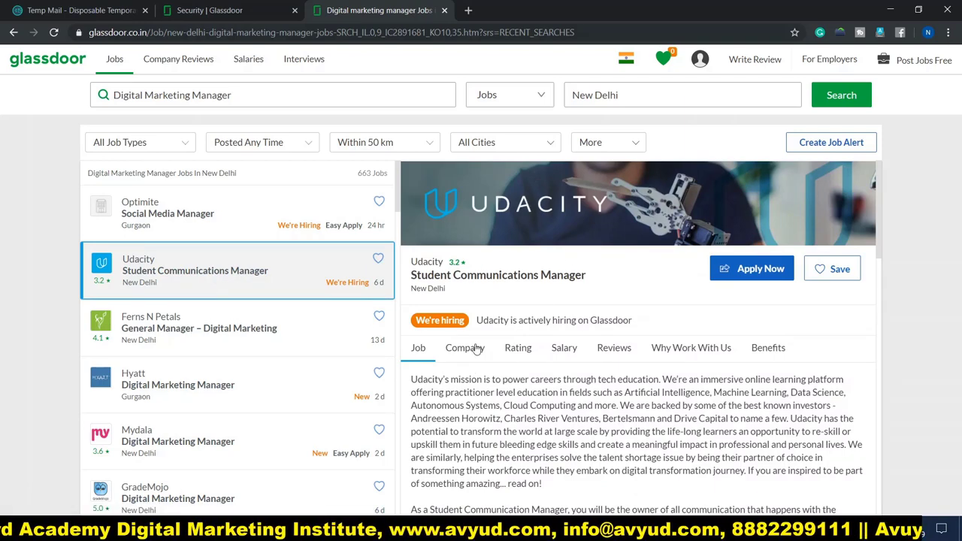
Read the Udacity job description and view Udacity's company overview and photos
scroll(469, 361, down, 1)
scroll(468, 362, down, 2)
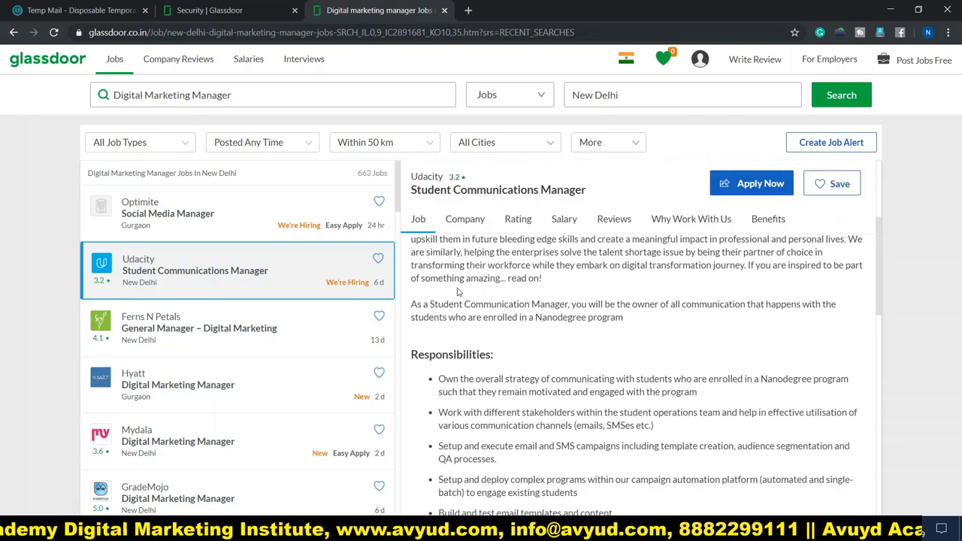
scroll(464, 362, down, 3)
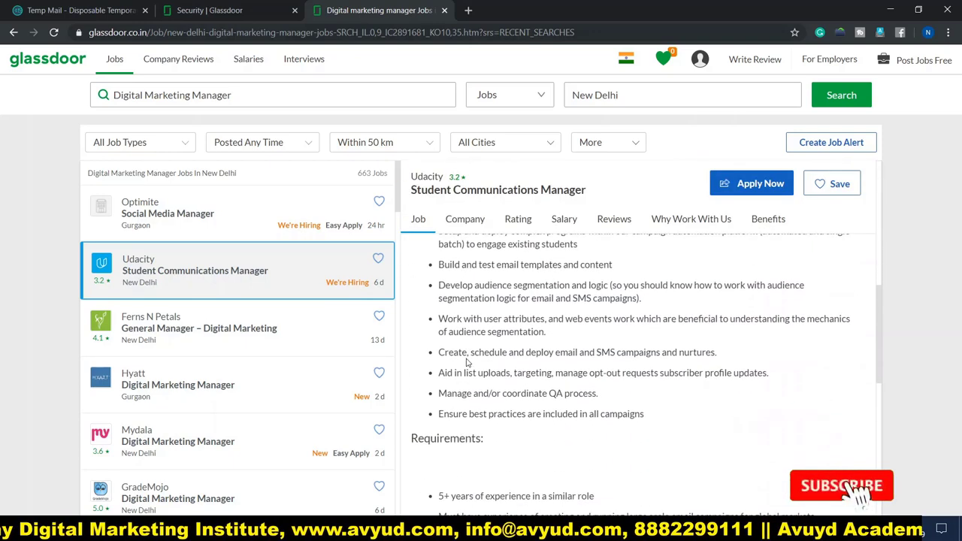
scroll(481, 376, down, 2)
scroll(496, 385, down, 3)
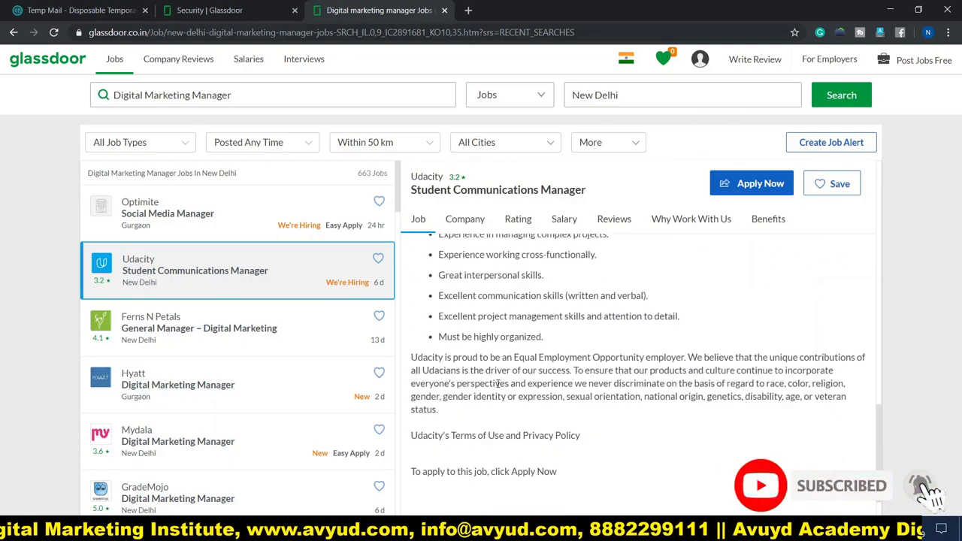
click(466, 223)
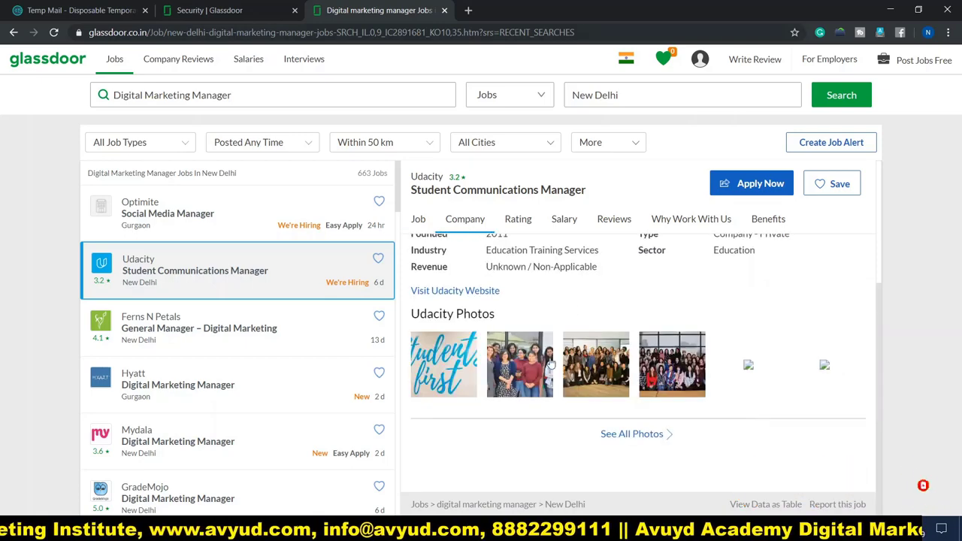
scroll(587, 349, up, 2)
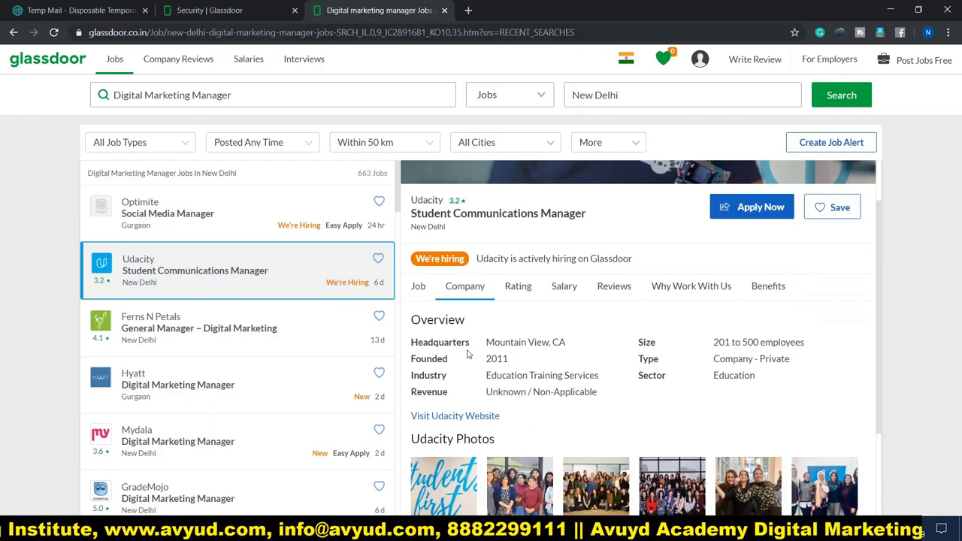
Review Udacity's ratings, salaries, employee reviews, Why Work With Us, and 4.5-rated Benefits sections
click(520, 290)
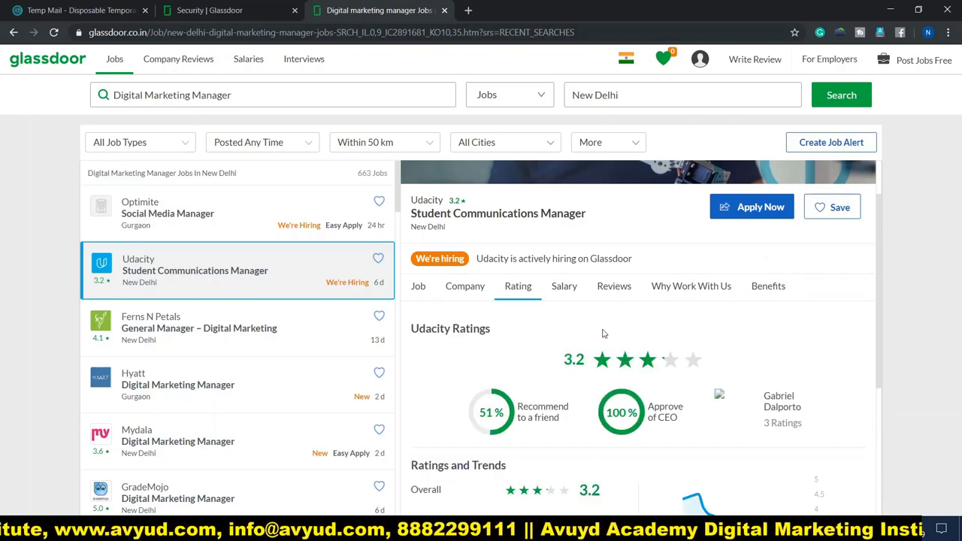
click(566, 292)
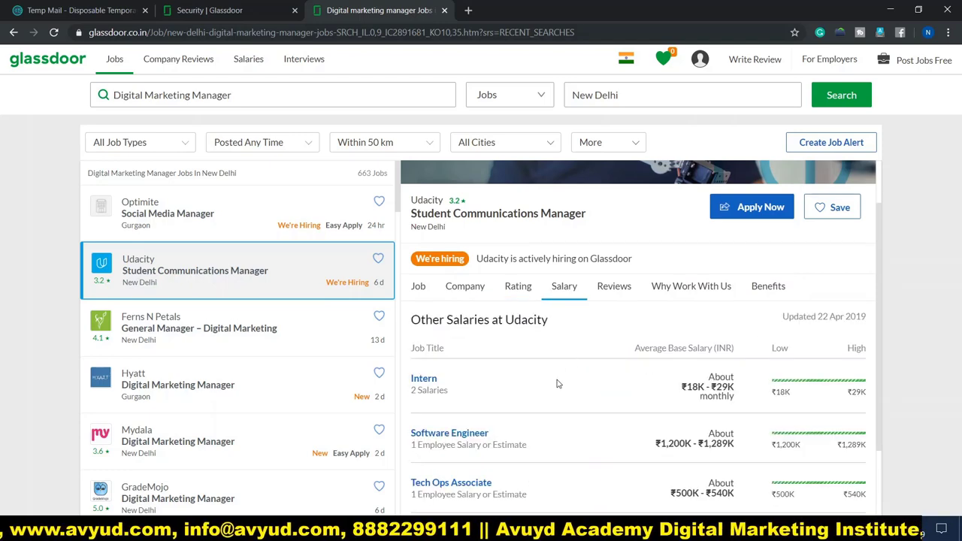
click(615, 290)
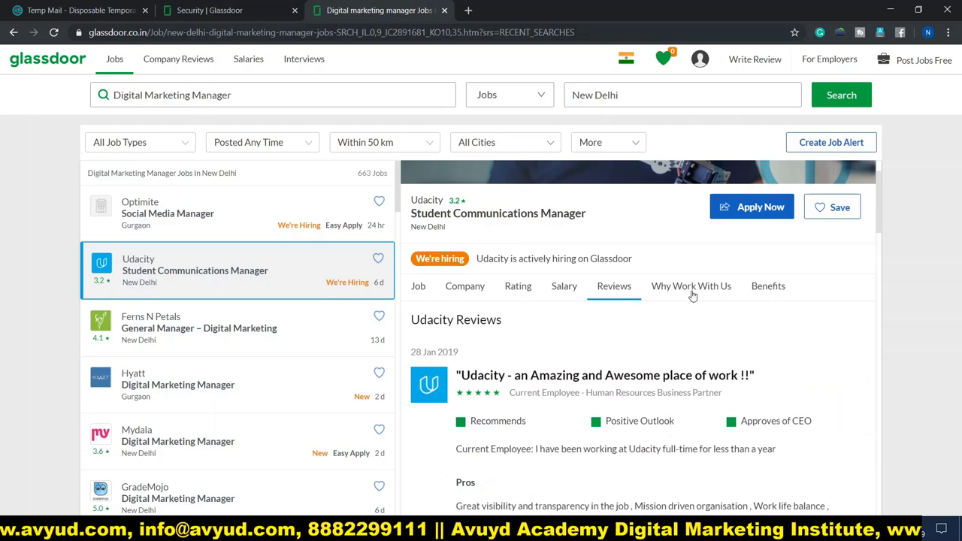
click(566, 290)
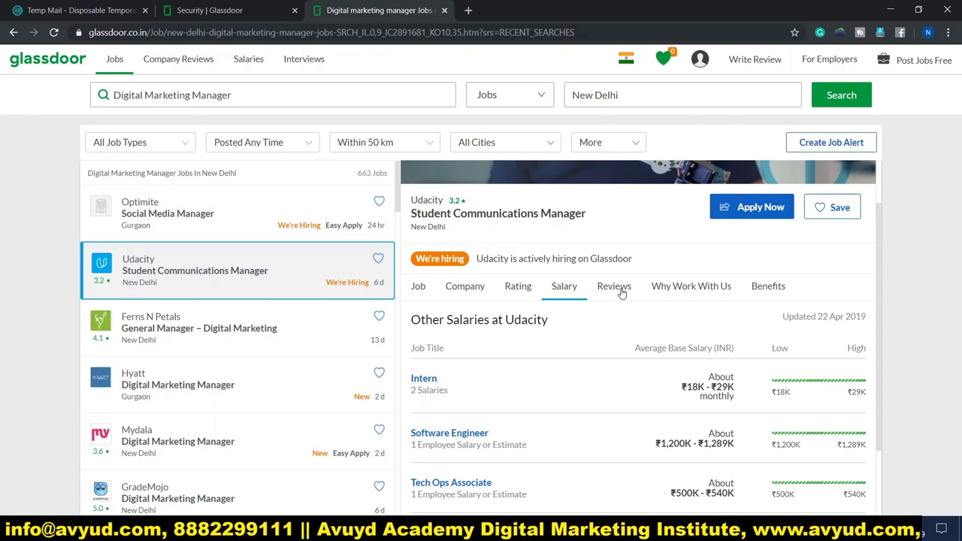
click(622, 293)
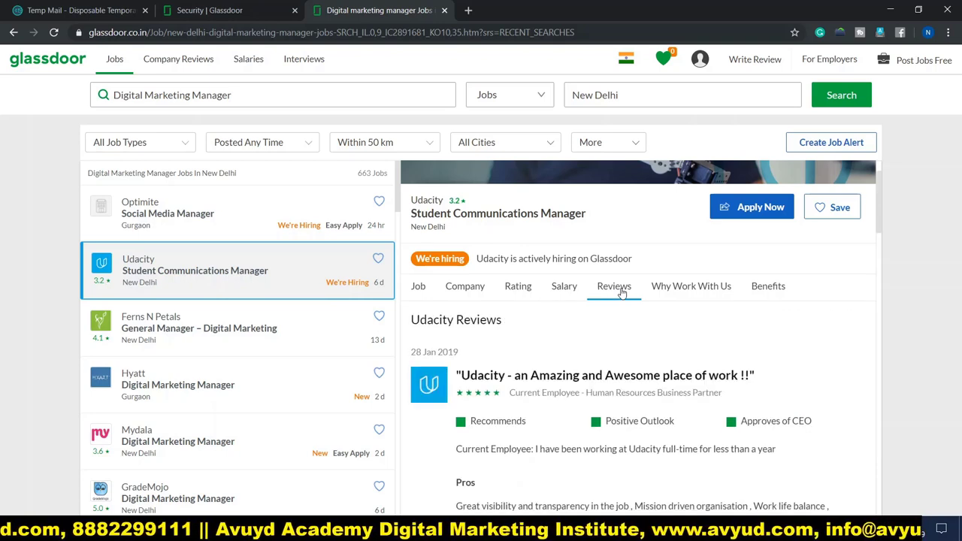
click(690, 295)
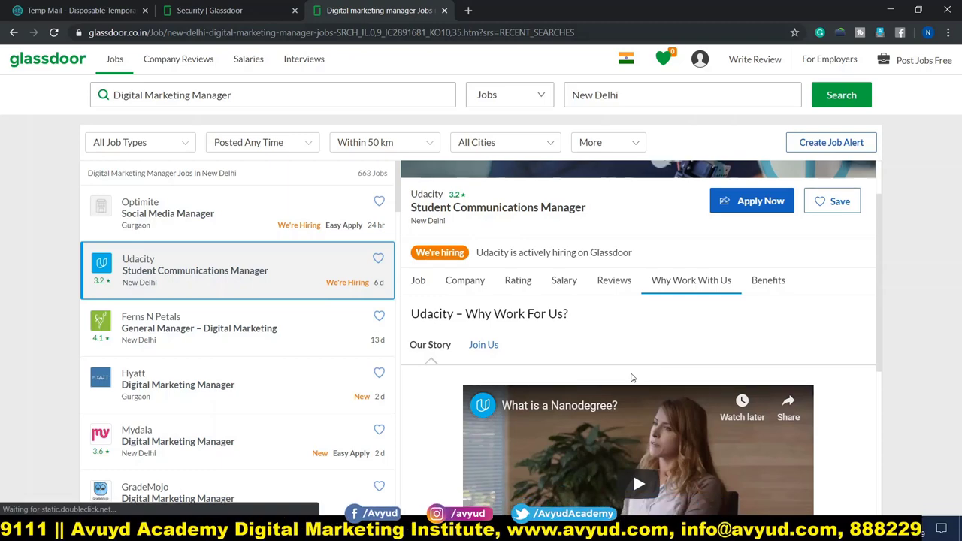
click(766, 293)
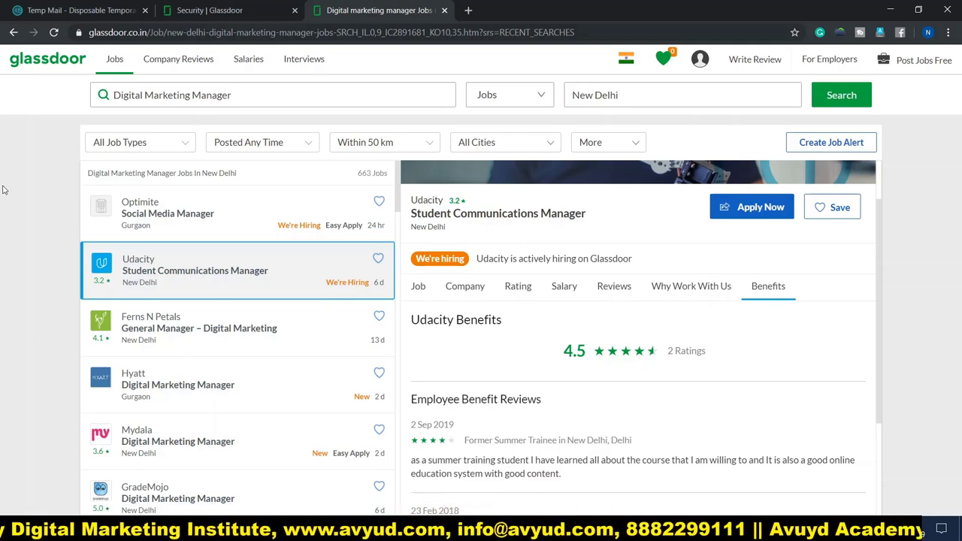
scroll(652, 331, up, 1)
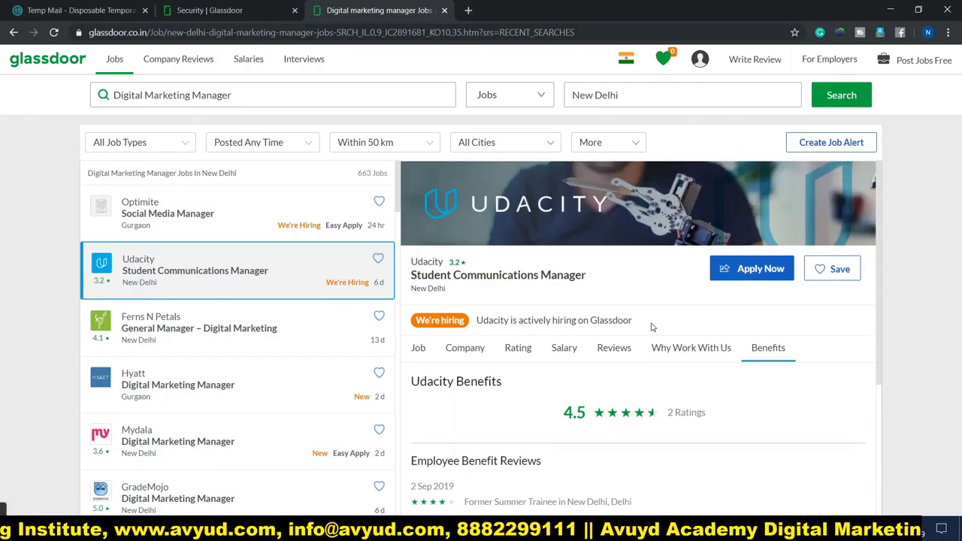
Open Udacity's external Greenhouse application and scroll down to the Apply for this Job form
click(743, 274)
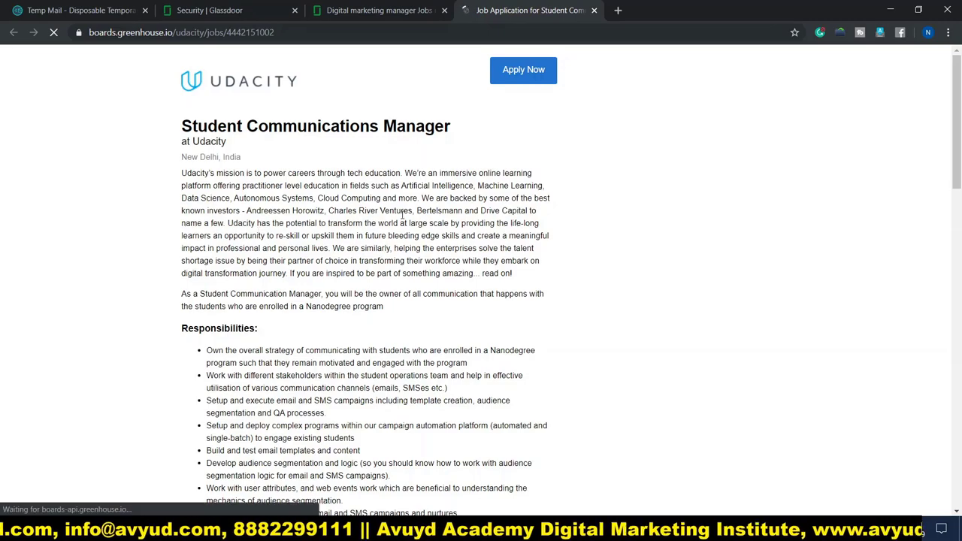
scroll(394, 189, down, 10)
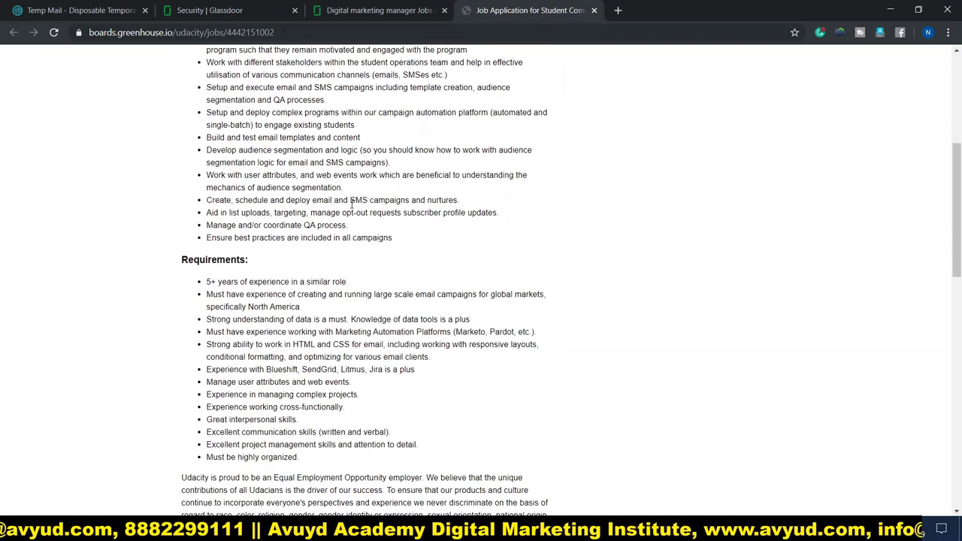
scroll(349, 209, down, 3)
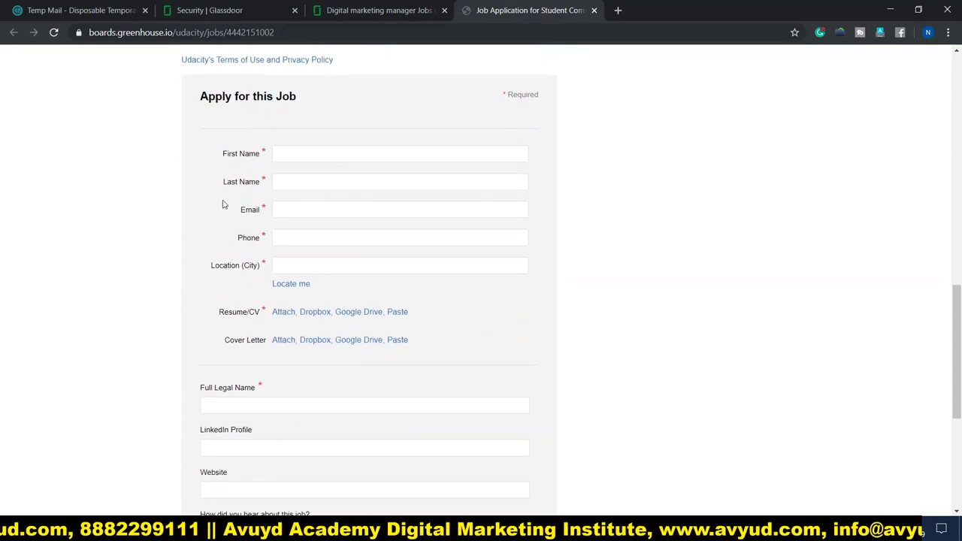
scroll(209, 205, down, 1)
scroll(214, 184, up, 2)
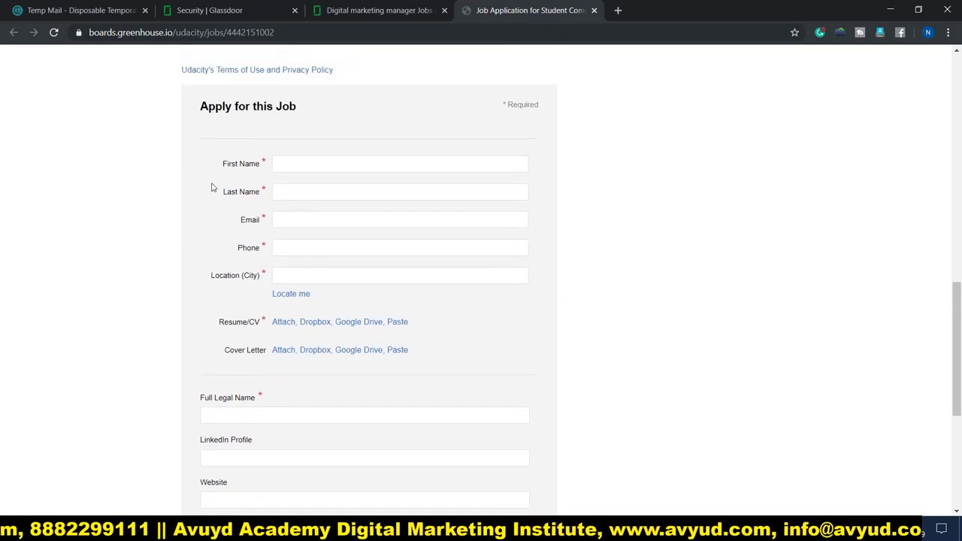
scroll(215, 194, down, 1)
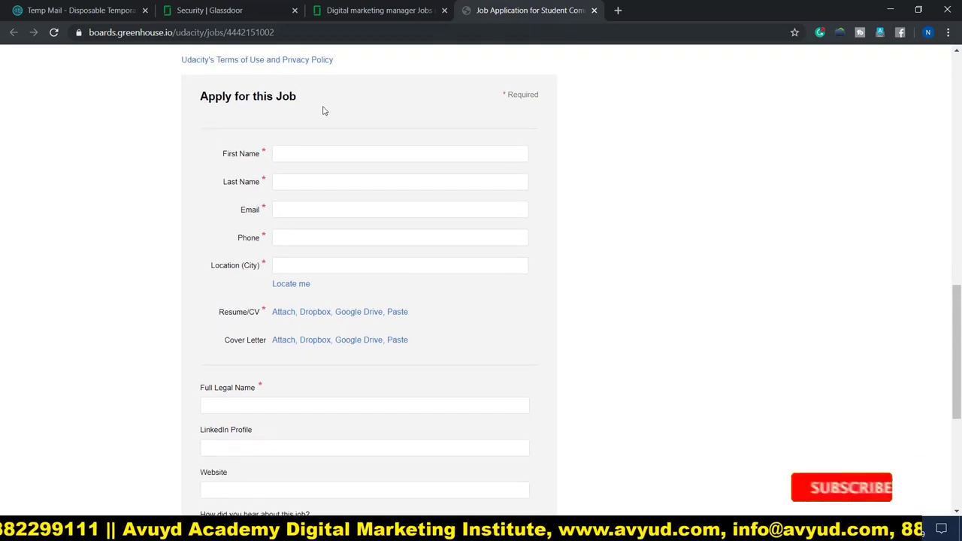
Inspect the empty First Name, Last Name and Email fields, then scroll down to Submit Application
click(309, 153)
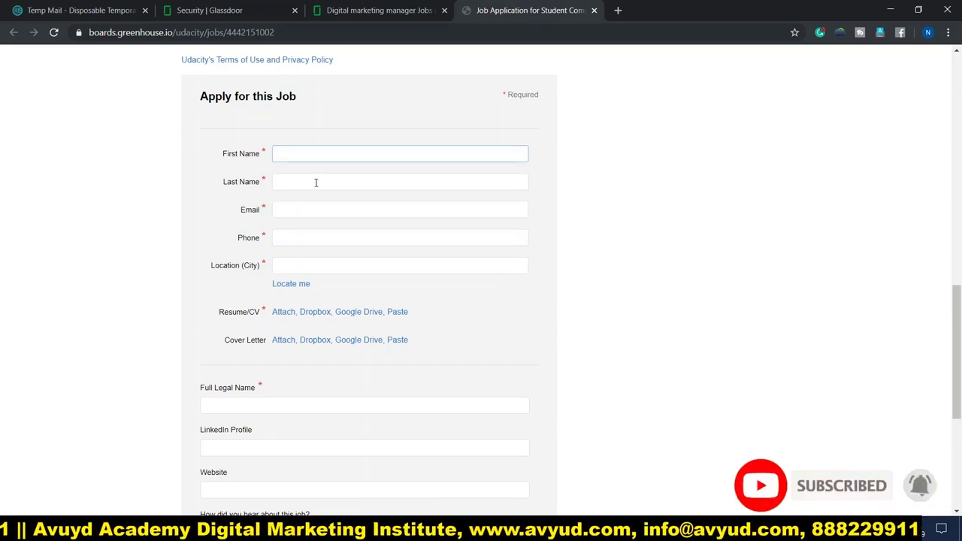
click(316, 181)
click(225, 220)
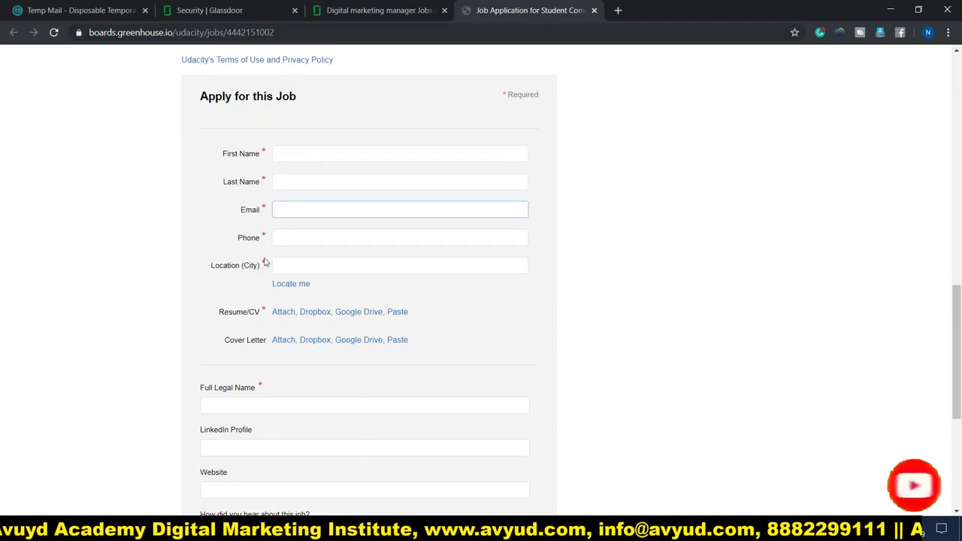
scroll(212, 278, down, 1)
scroll(211, 278, down, 1)
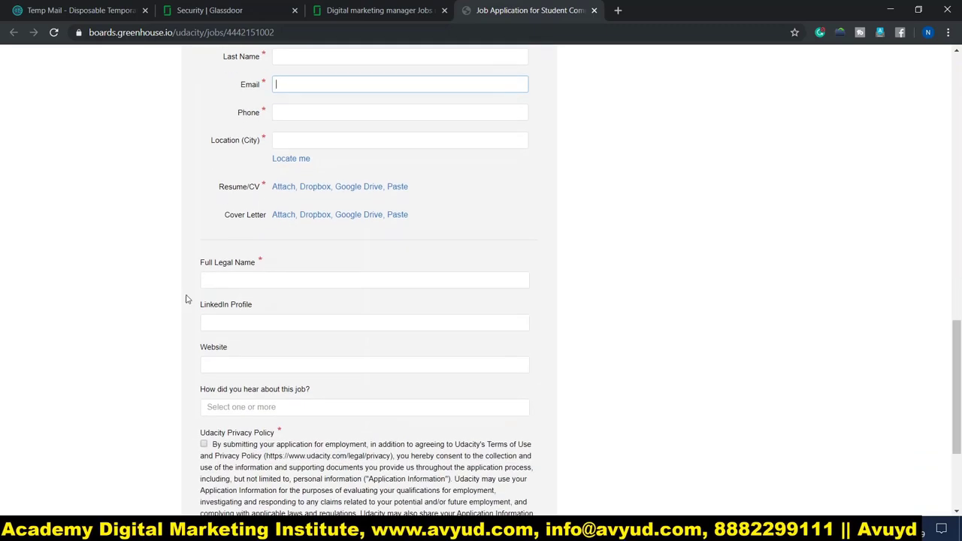
scroll(187, 301, down, 2)
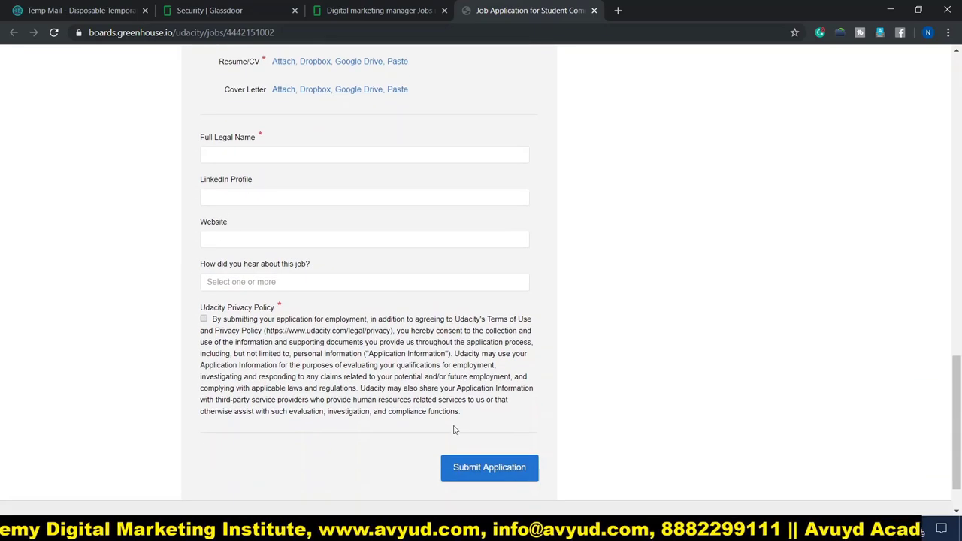